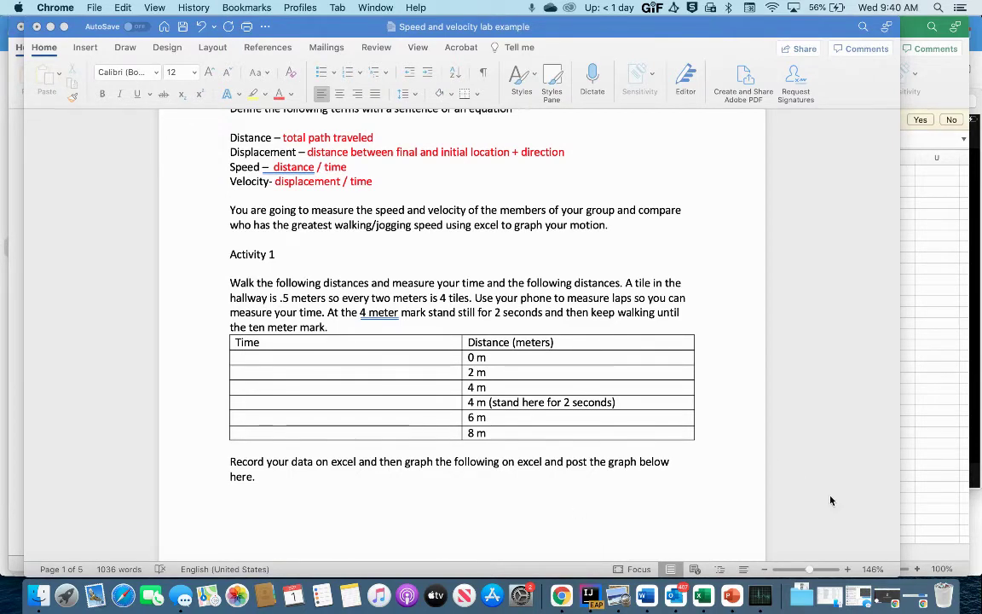
- Bring up the Stopwatch.png lap-time image and shrink it so the Activity 1 table stays readable beside it
scroll(793, 499, "up", 2)
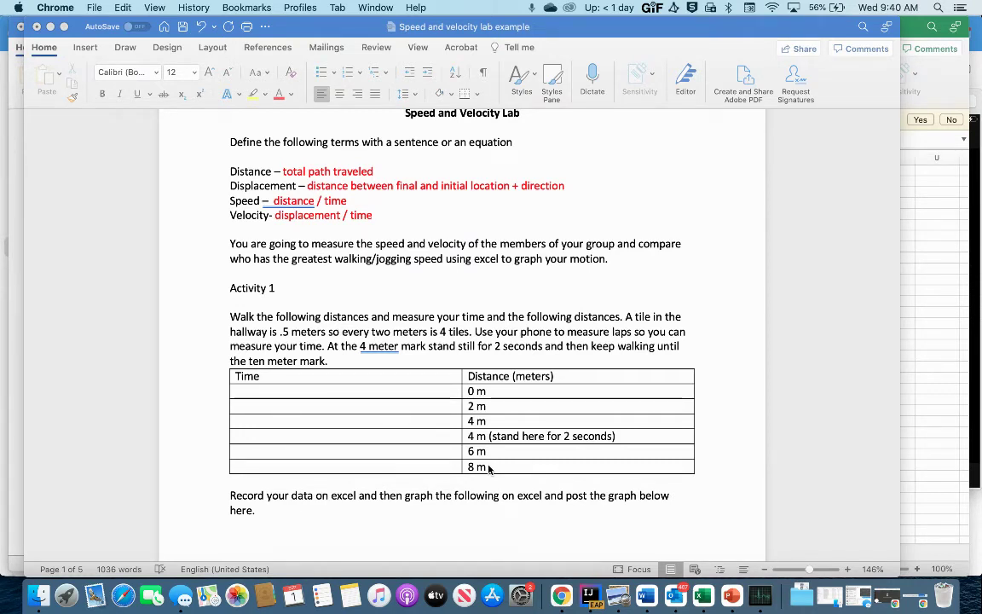
scroll(489, 468, "down", 3)
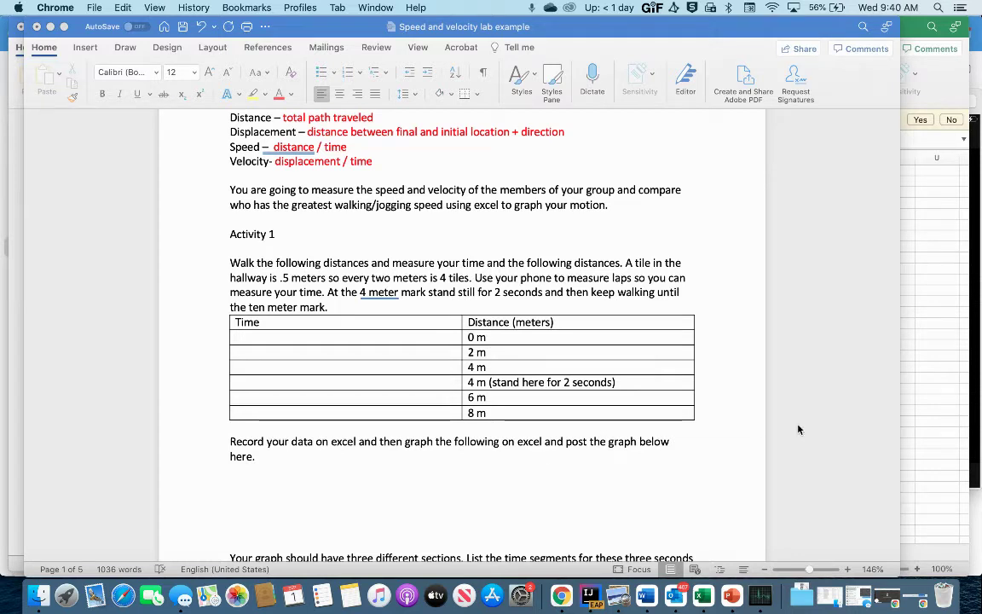
key("super+Tab")
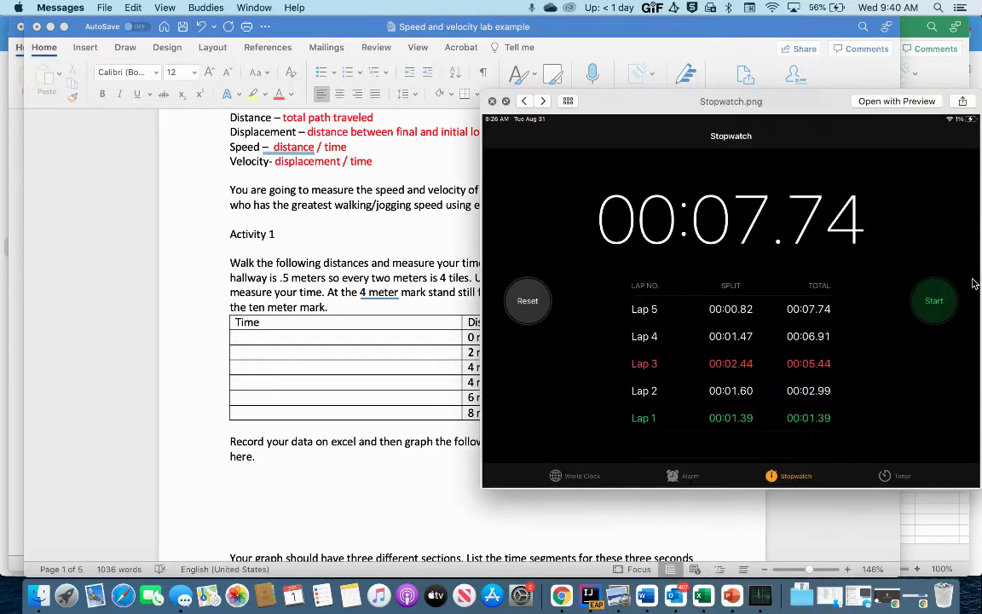
left_click(478, 92)
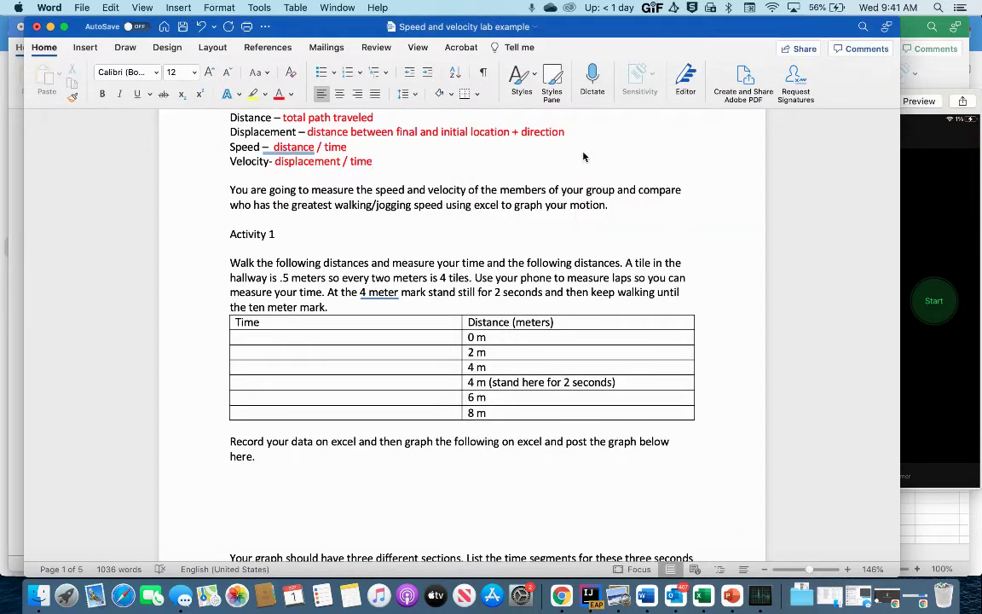
key("super+Tab")
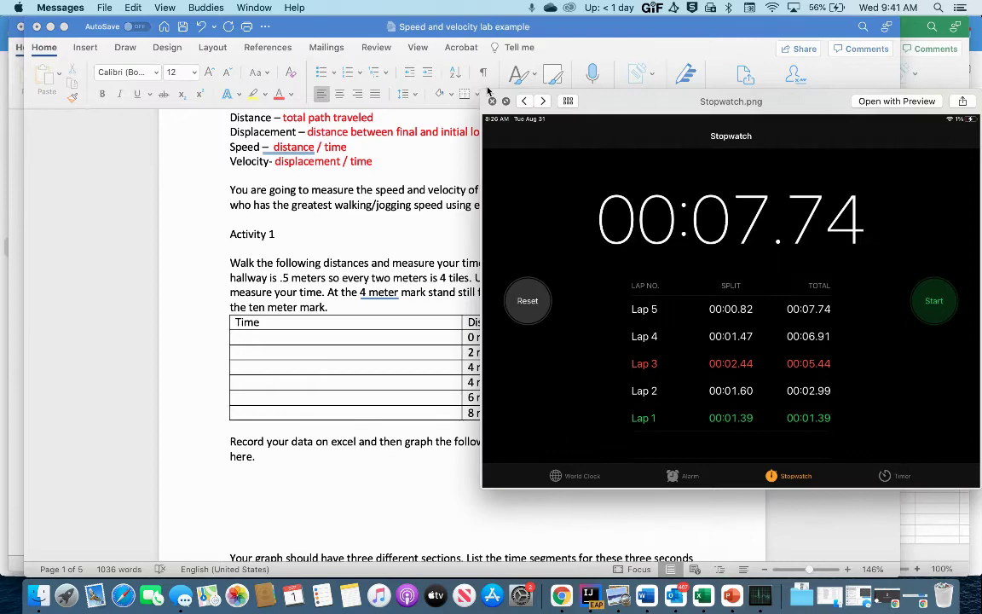
left_click_drag(483, 90, 684, 32)
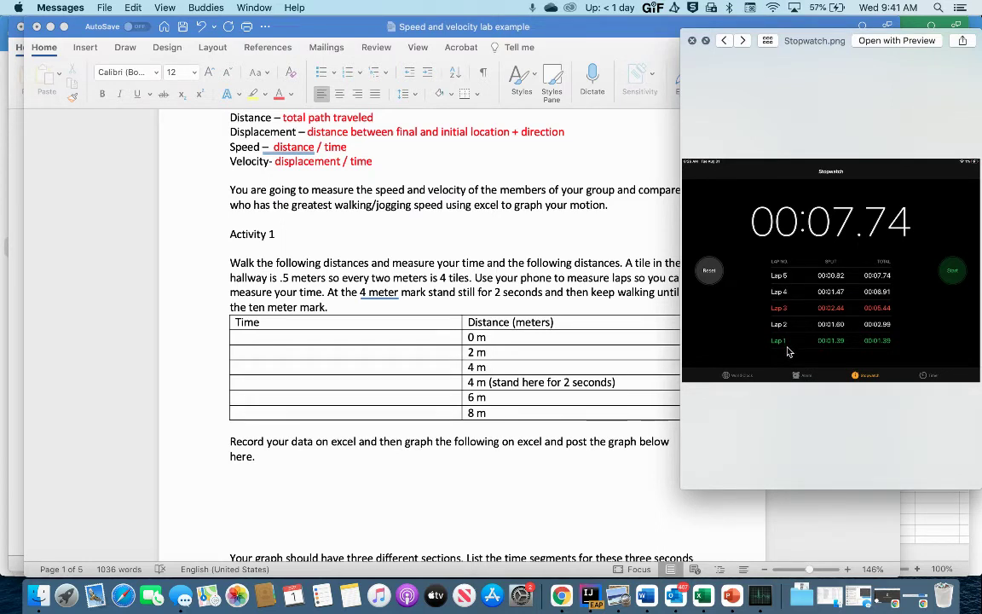
- Fill in the Activity 1 Time column with 0 for 0 m, 1.39 for 2 m and 2.99 for the first 4 m row
left_click(451, 360)
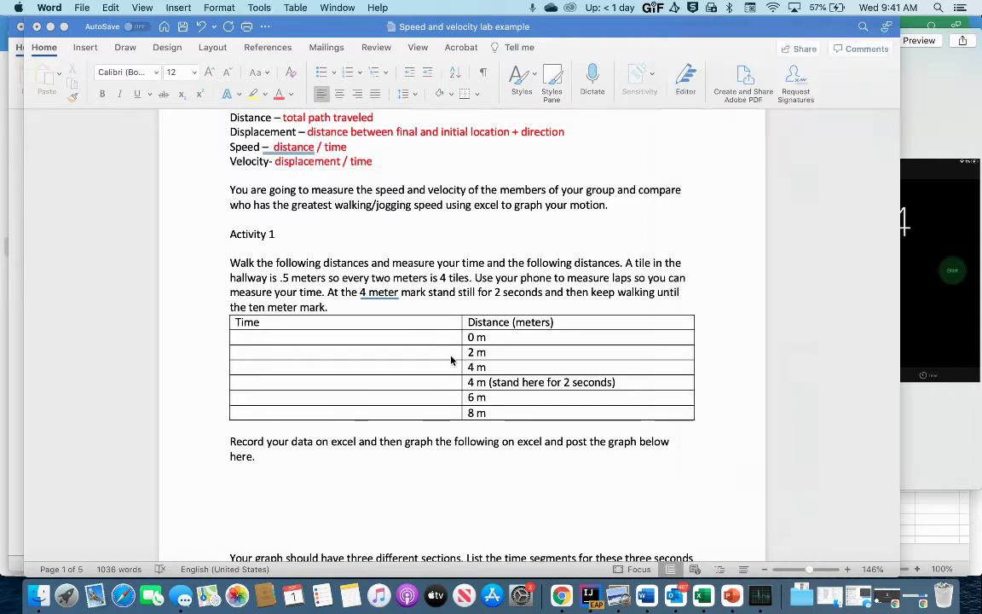
left_click(345, 338)
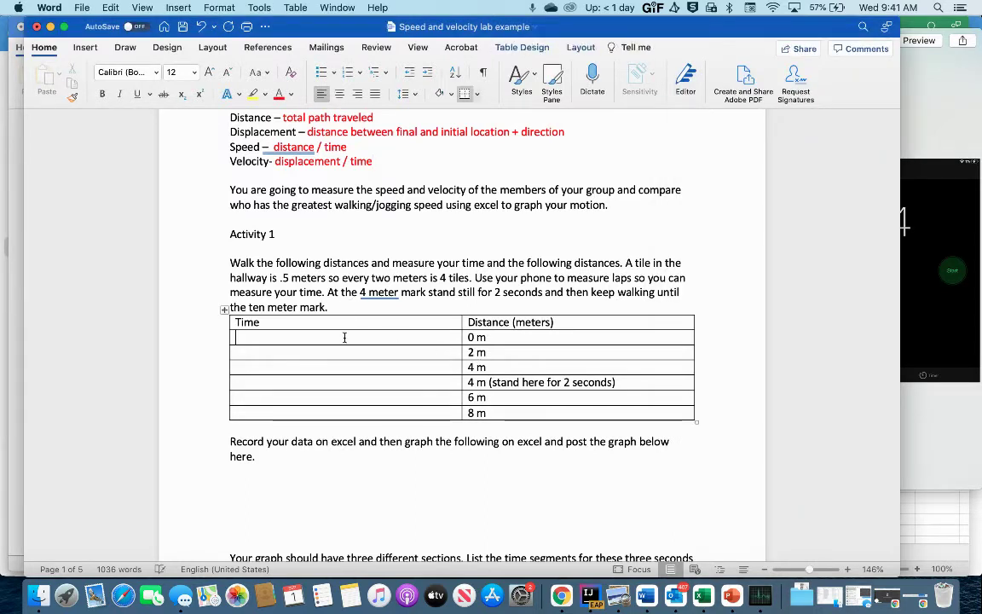
type("0")
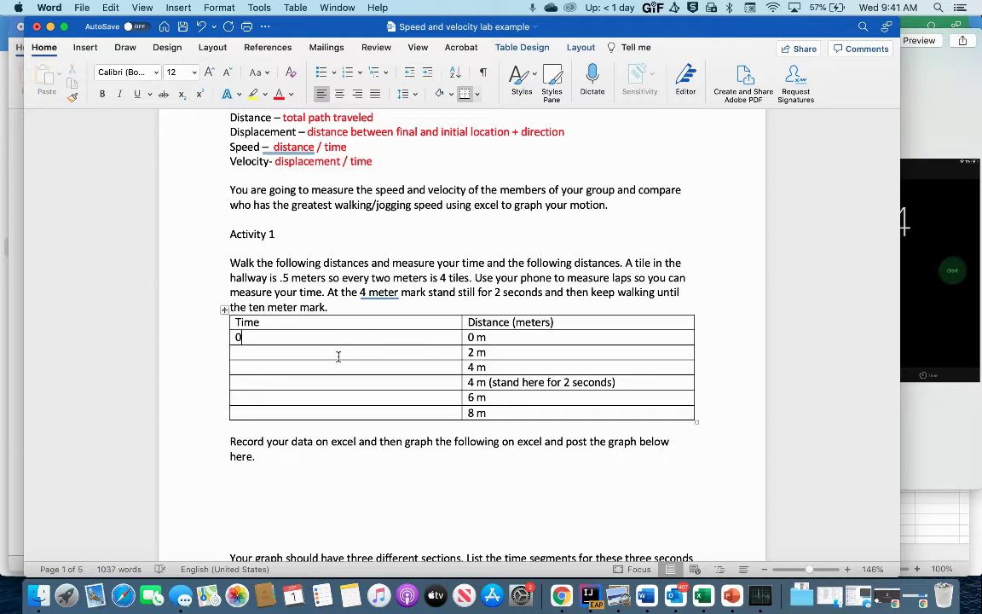
left_click(339, 354)
key("super+Tab")
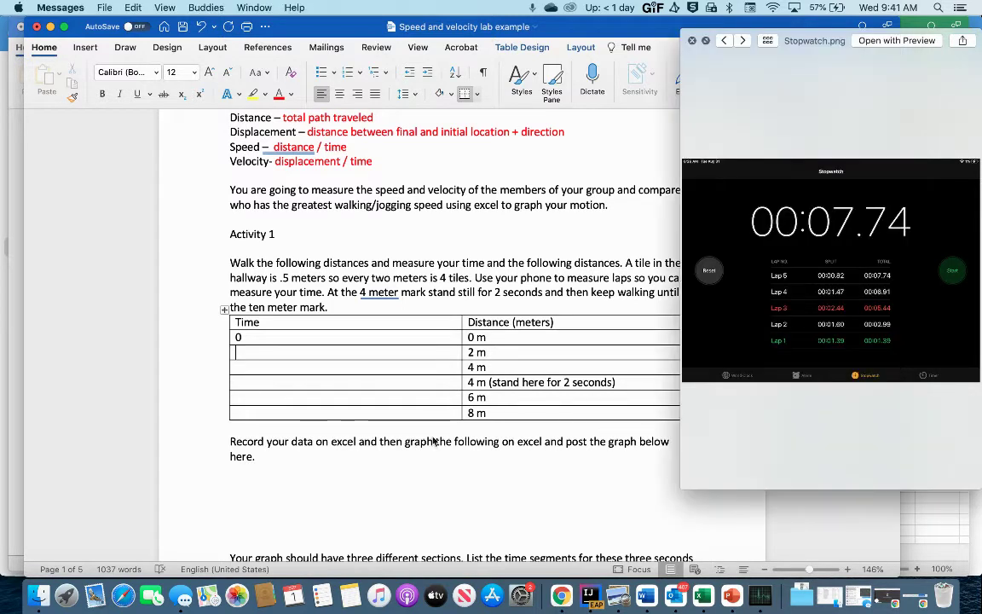
left_click(254, 356)
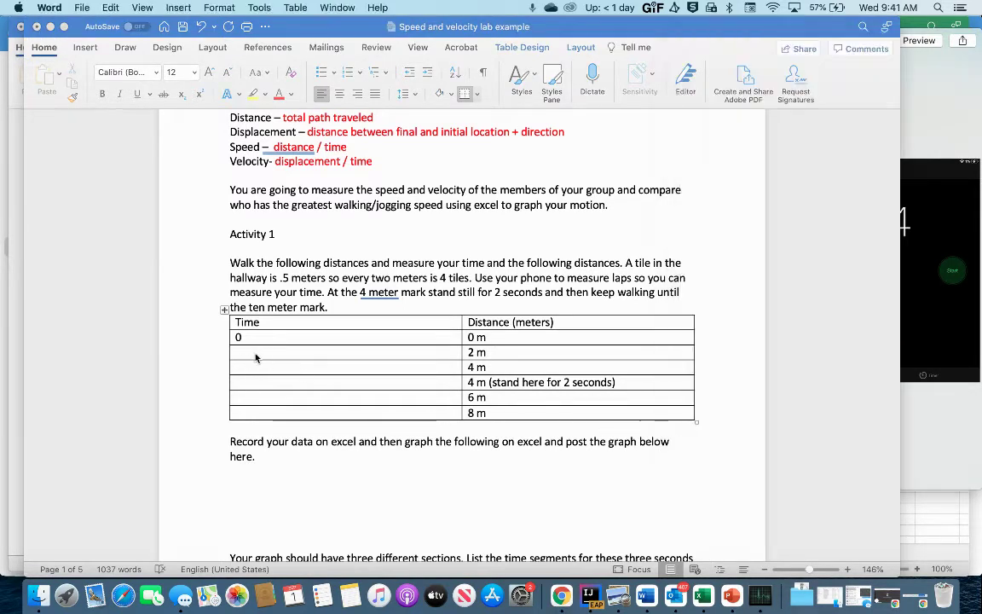
type("1.39")
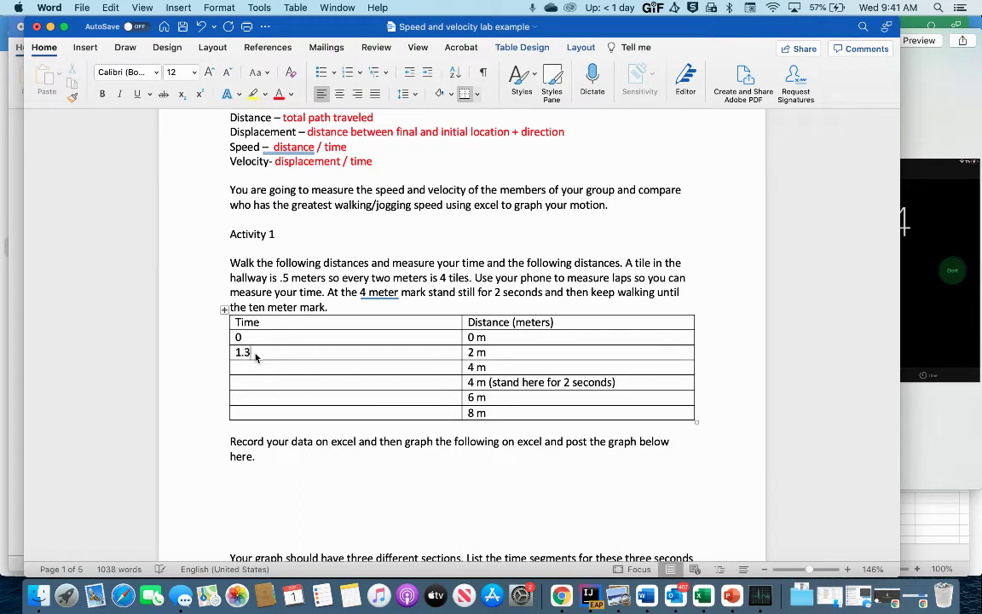
left_click(308, 365)
type("2.99")
- Consult the stopwatch laps and enter the times 5.44 for the 4 m standing row and 6.91 for the 6 m row
left_click(916, 409)
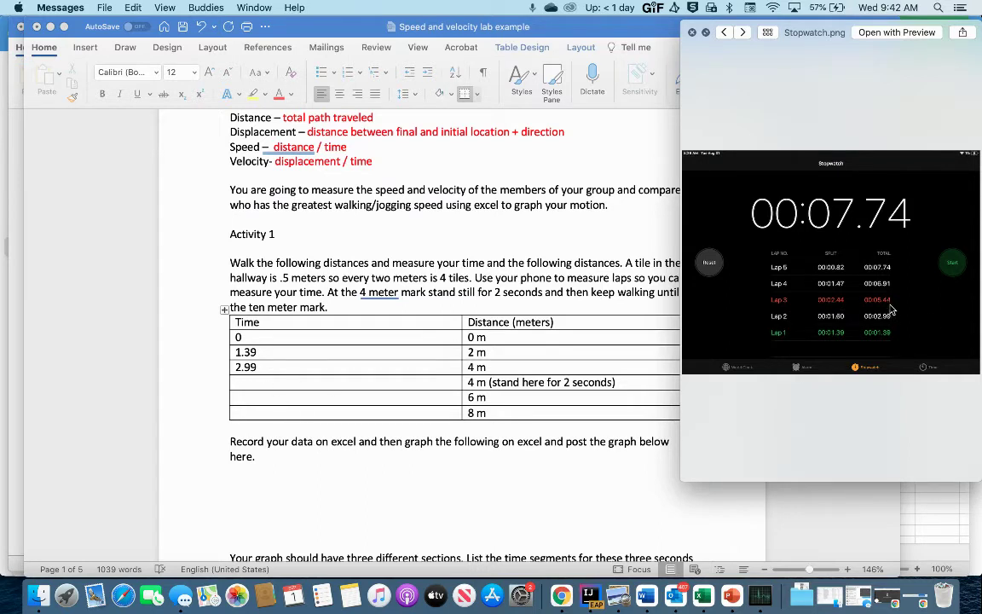
left_click(297, 367)
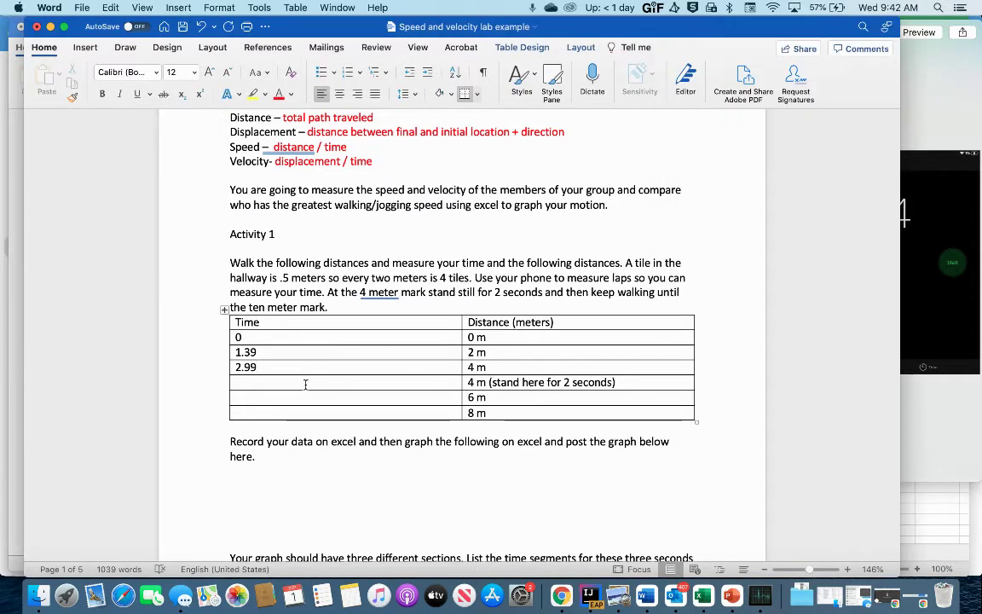
type("5.44")
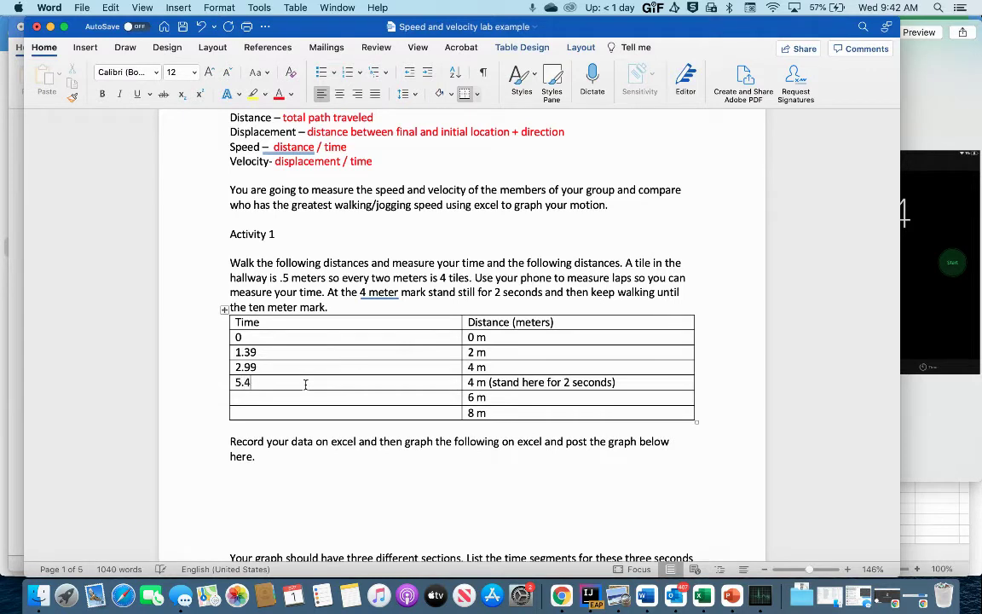
left_click(944, 419)
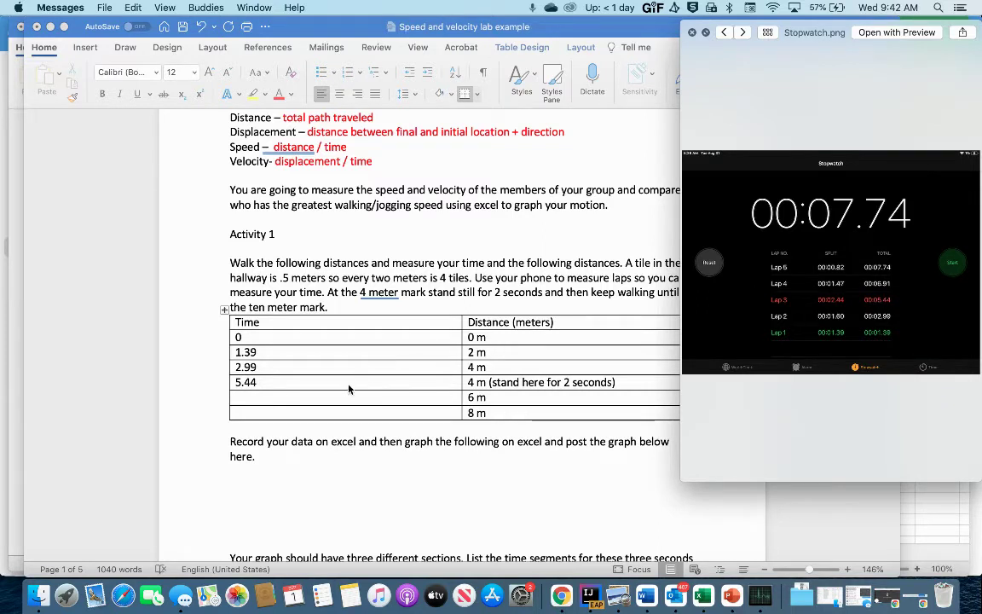
left_click(321, 396)
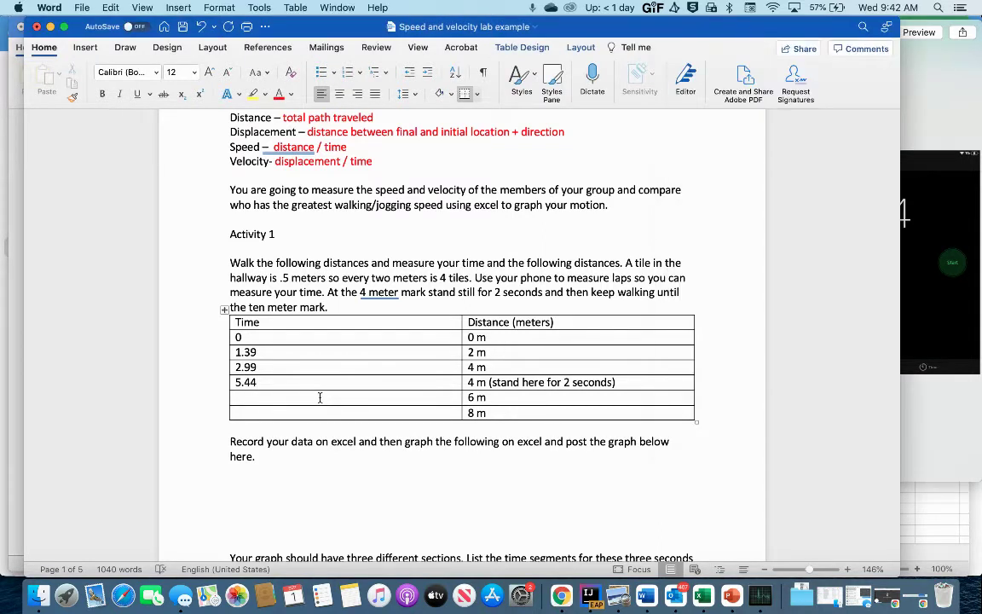
type("6.981")
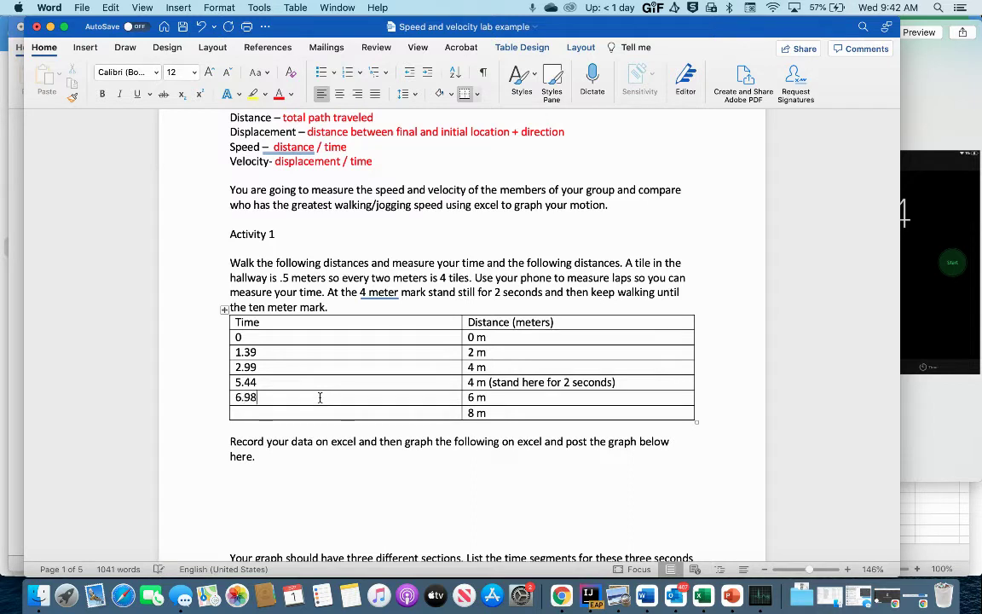
key("BackSpace")
key("BackSpace")
type("1")
- Check the final stopwatch total and enter 7.74 as the time for the 8 m row
left_click(311, 421)
key("super+Tab")
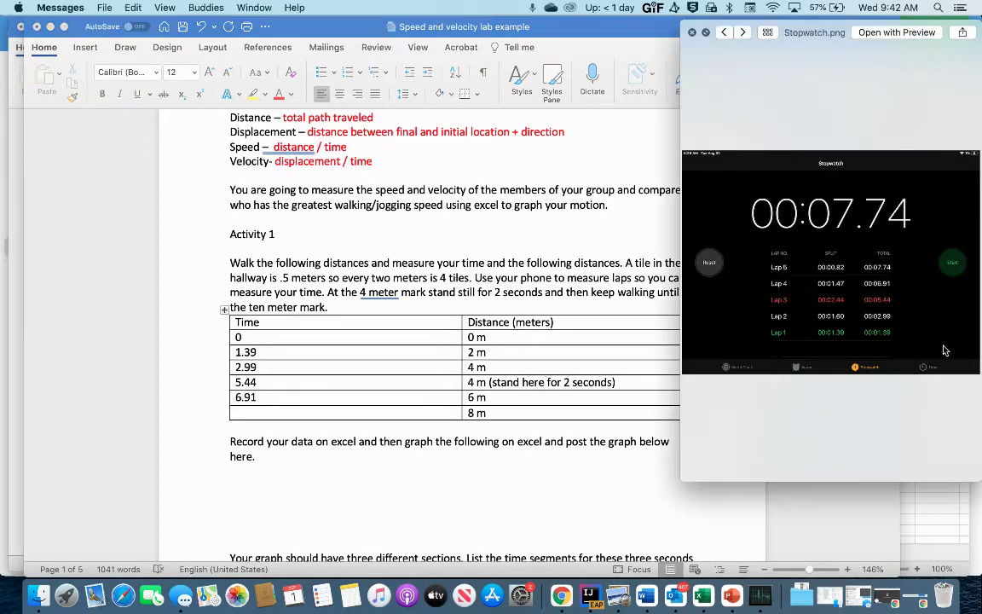
left_click(343, 412)
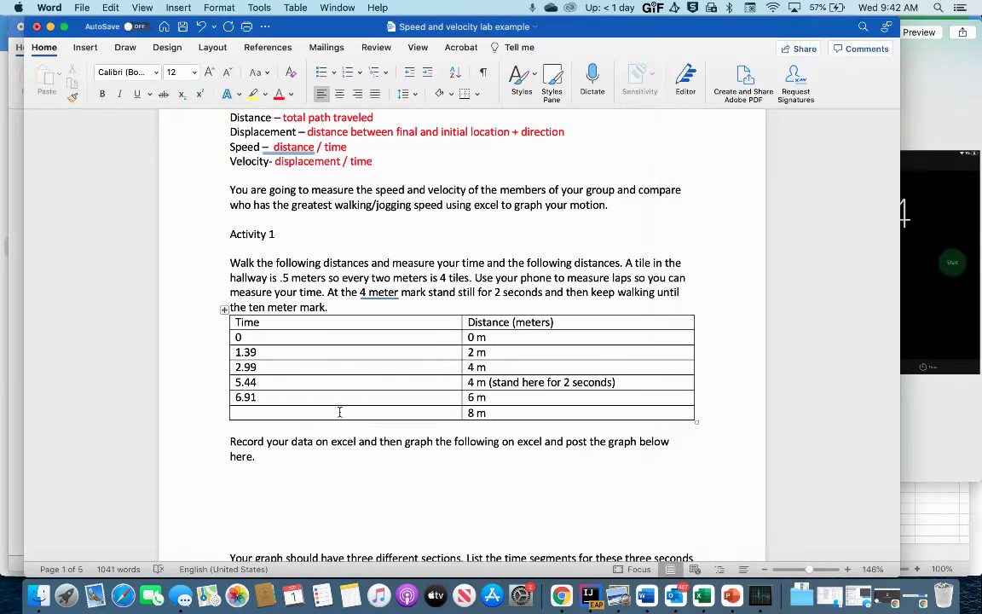
type("7.74")
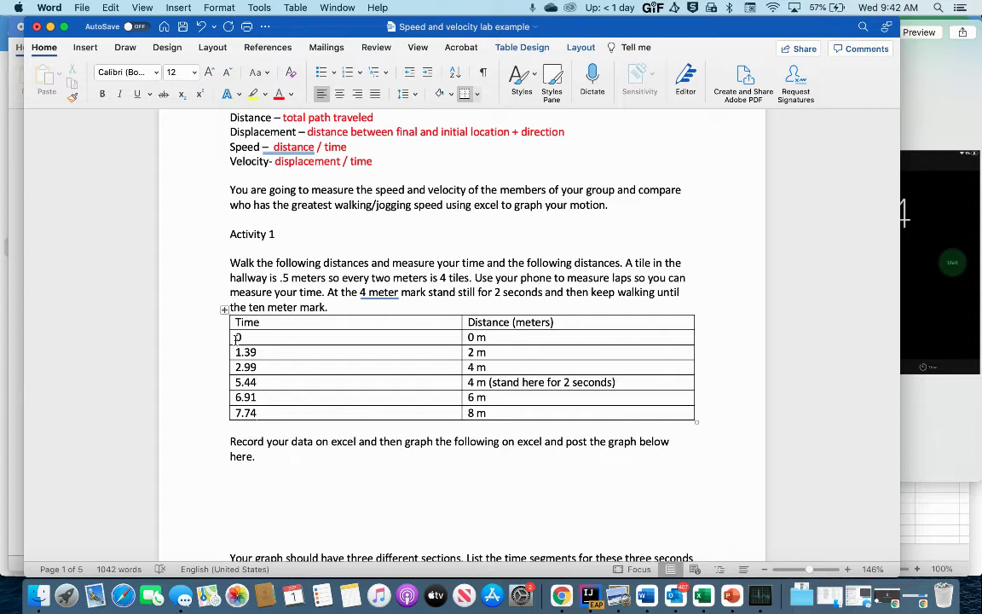
- Copy the table's time and distance rows without the header and paste them at A1 of the blank Excel workbook Book1
left_click_drag(237, 340, 505, 418)
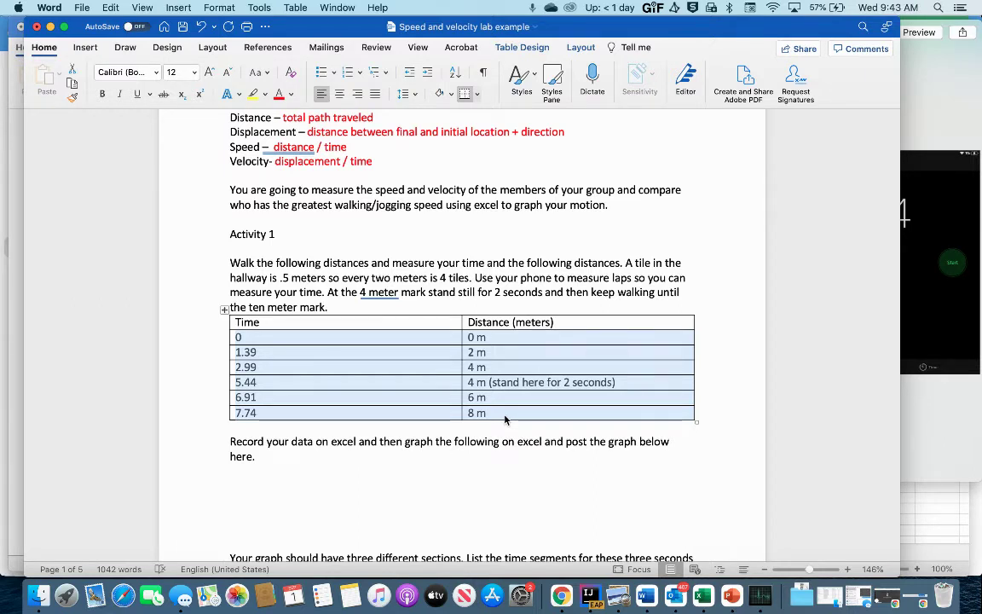
key("super+c")
left_click(949, 511)
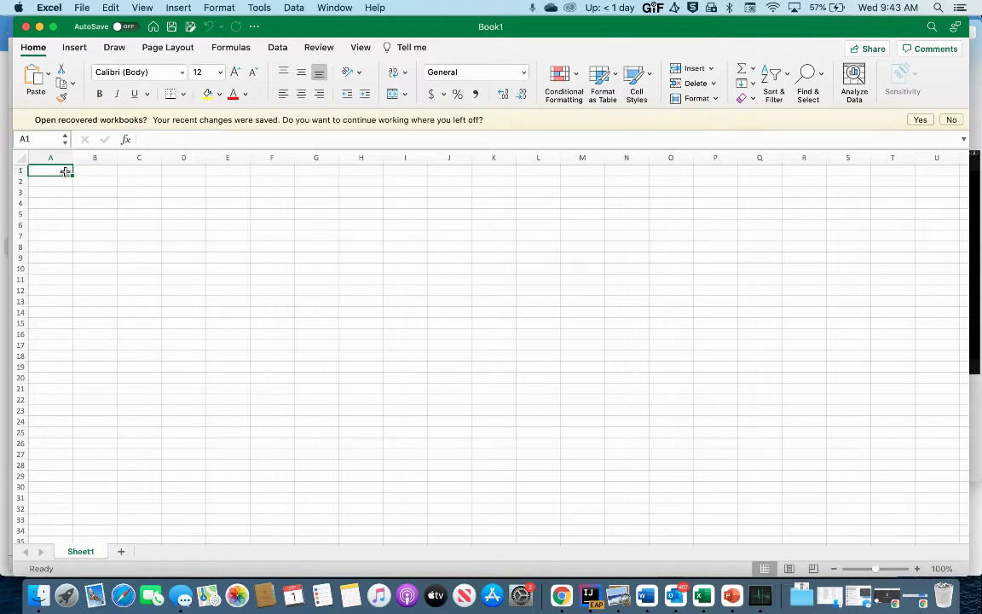
key("super+c")
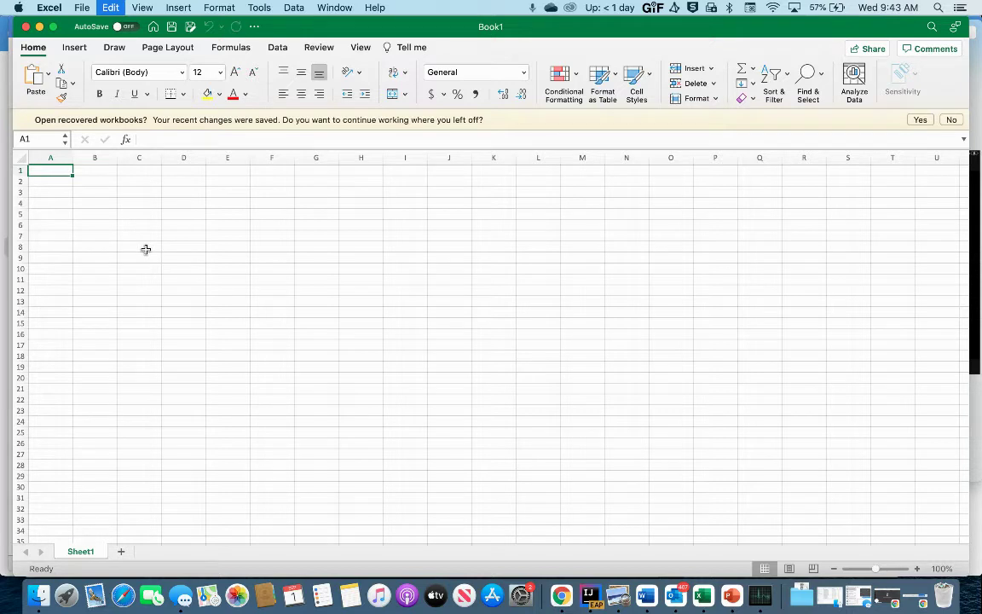
key("super+v")
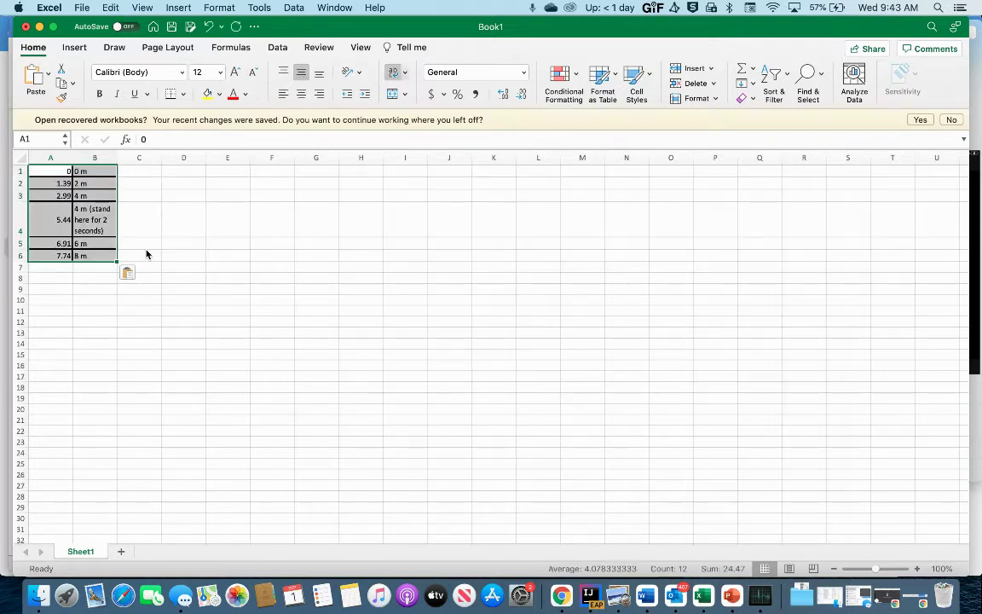
- Replace the distance texts in cells B1 to B4 with the plain numbers 0, 2, 4 and 4
left_click(101, 172)
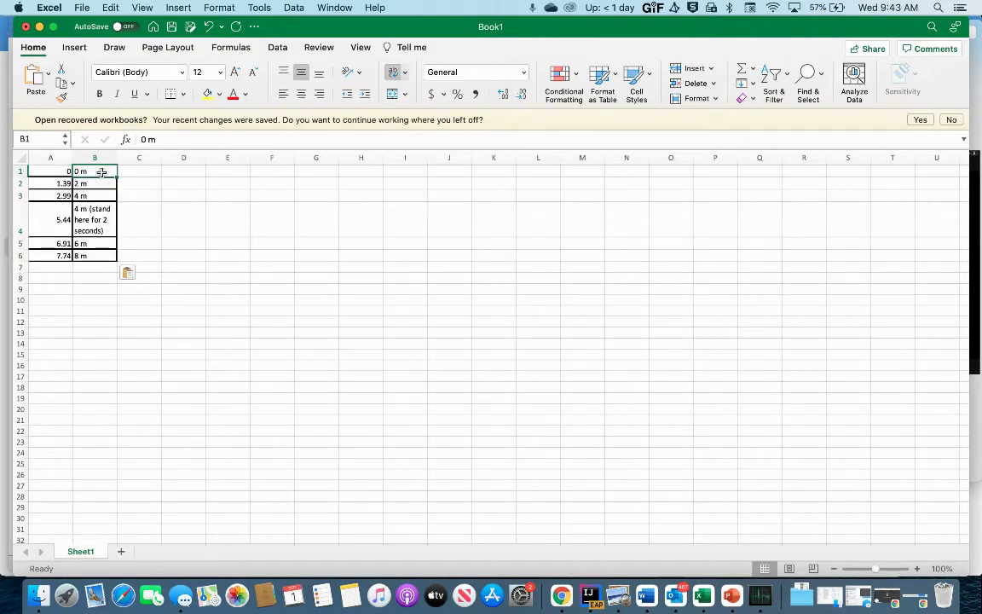
type("0")
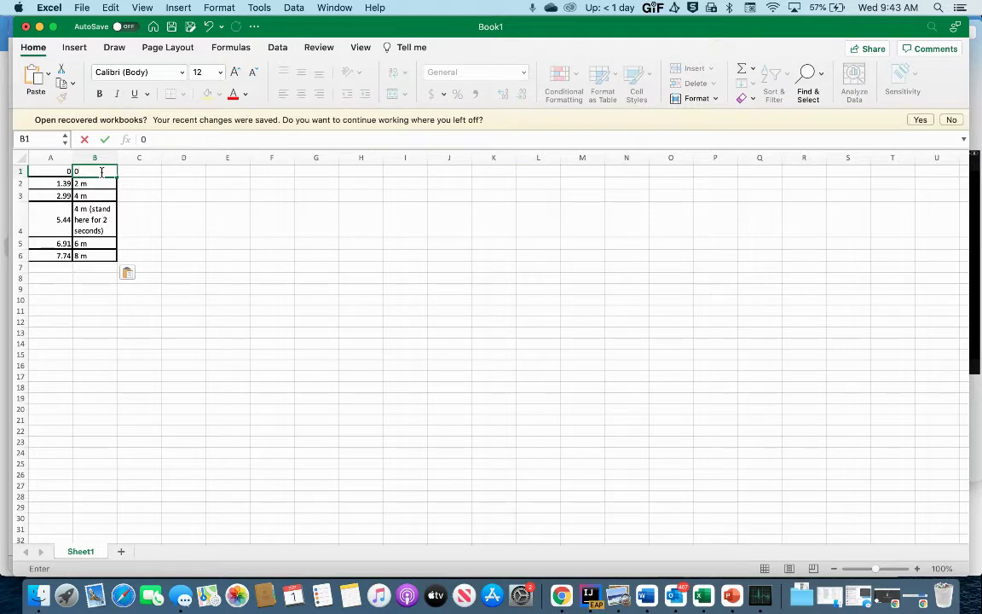
key("Return")
type("2")
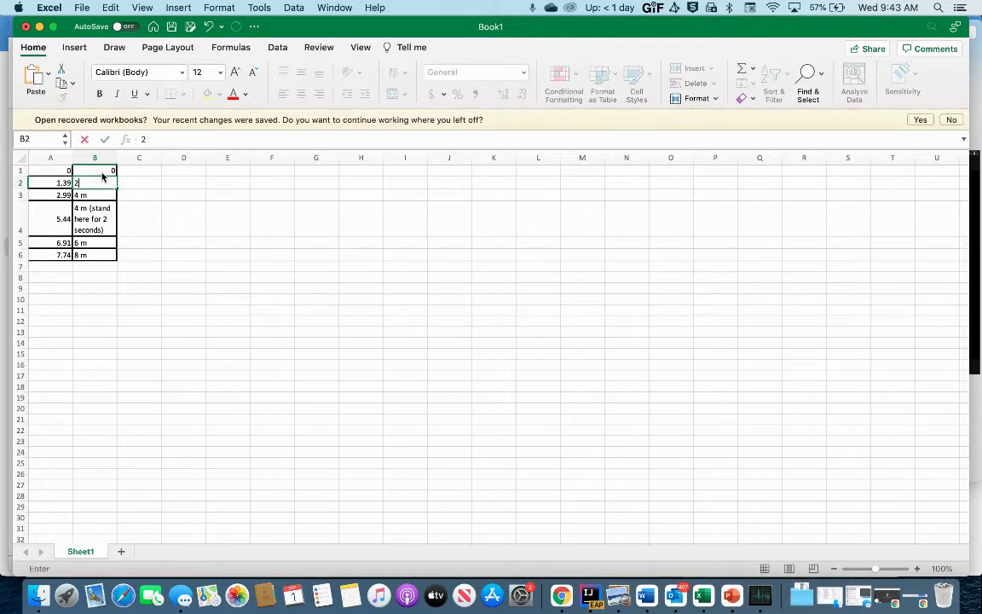
key("Return")
key("Return")
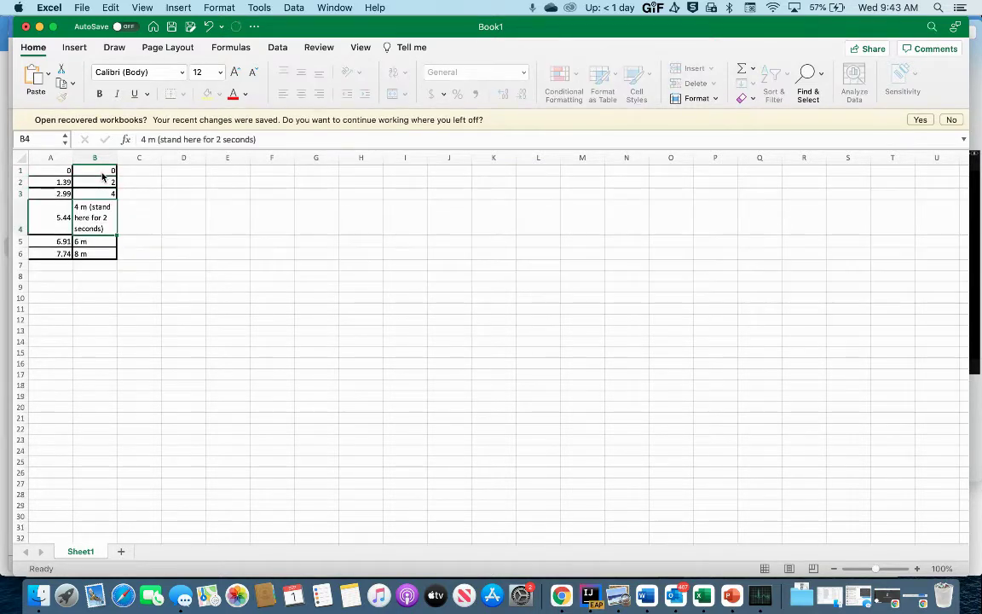
type("4")
key("Return")
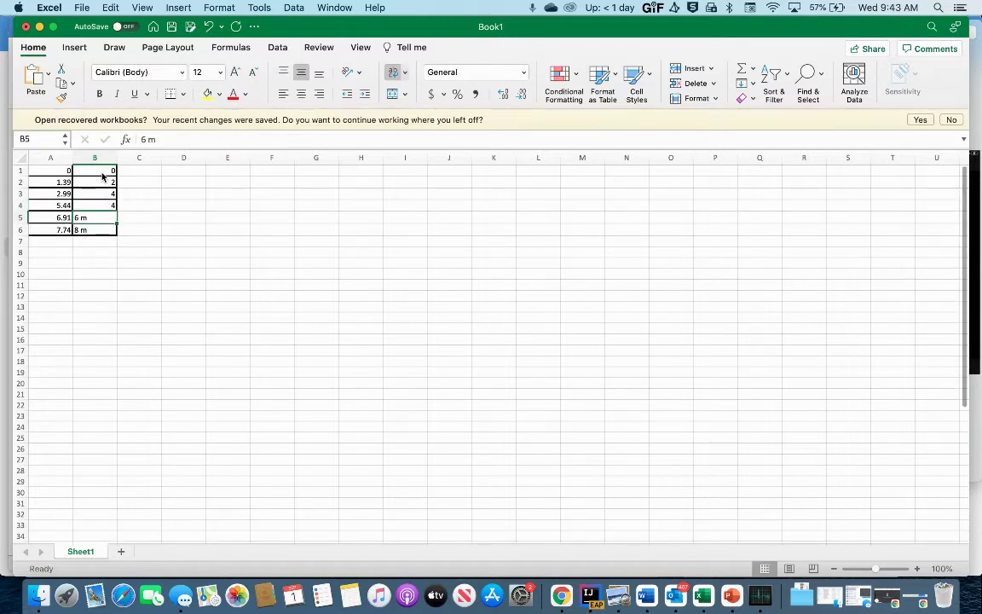
- Replace the last two distance texts with plain numbers, 6 in B5 and 8 in B6
key("Return")
key("BackSpace")
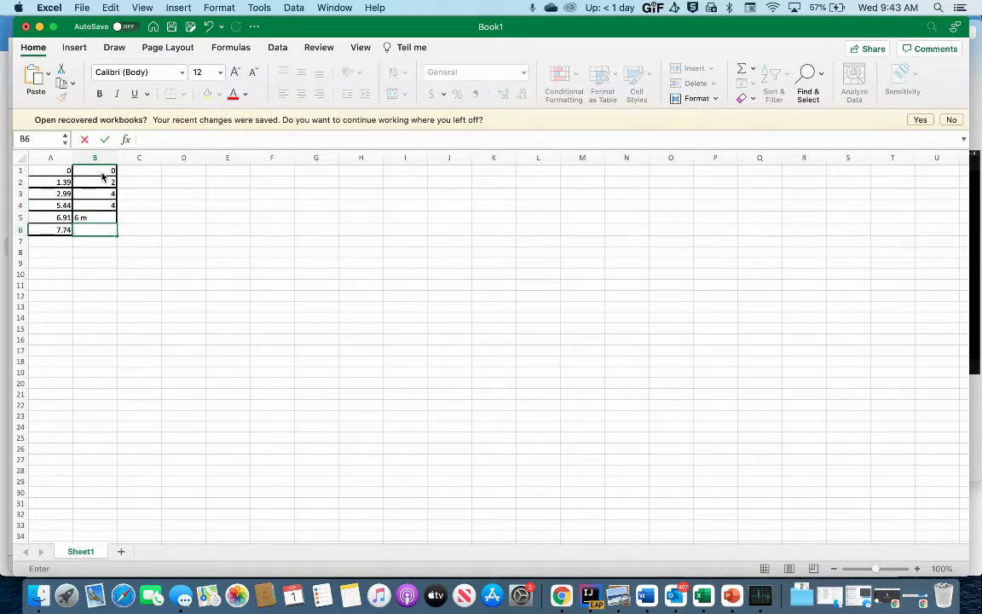
type("8")
left_click(88, 217)
type("6")
left_click(117, 281)
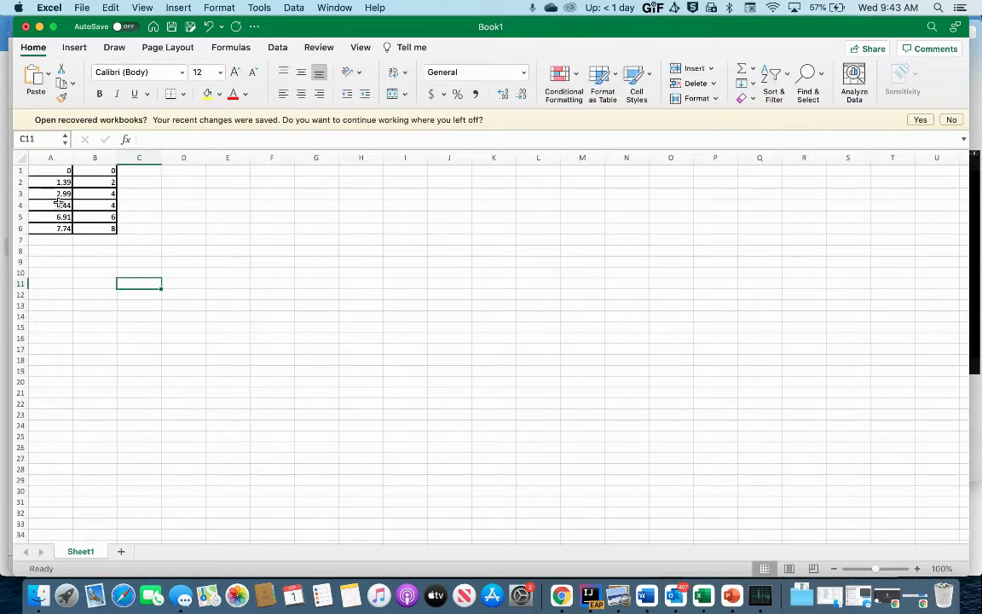
- Insert a blank row above the pasted data and select its first cell, A1
right_click(20, 171)
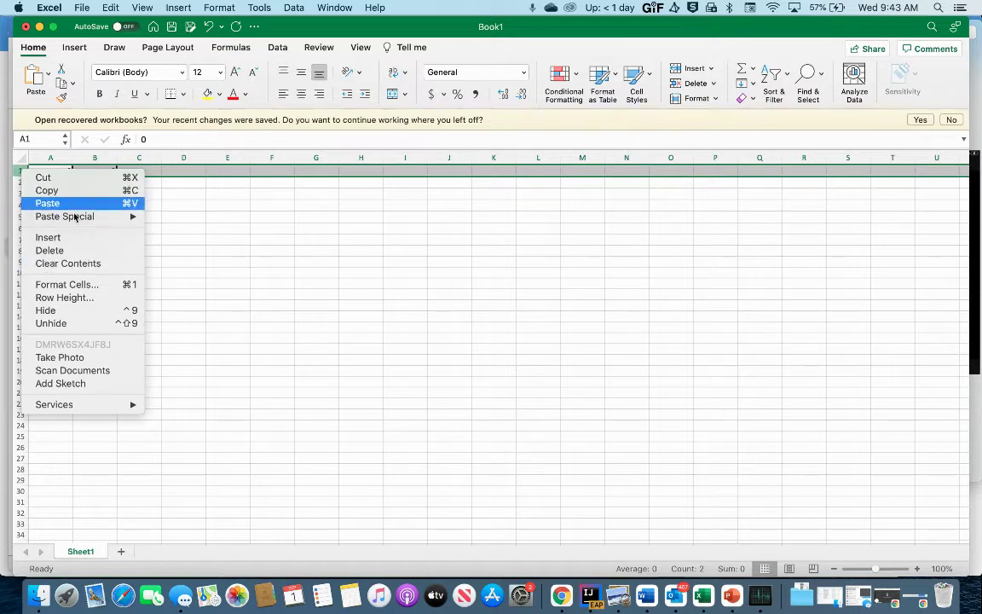
left_click(77, 242)
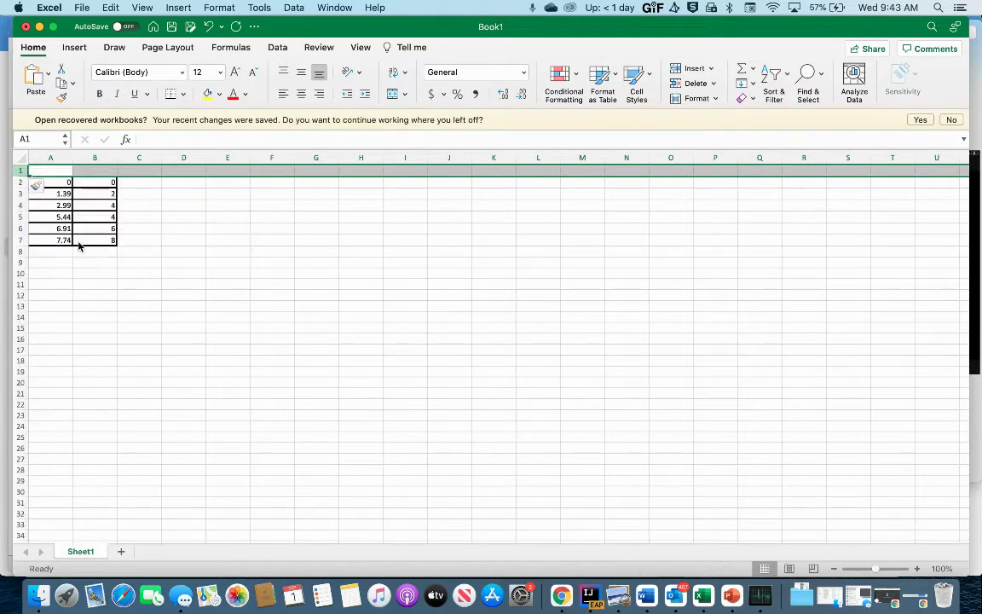
left_click(131, 284)
left_click(64, 170)
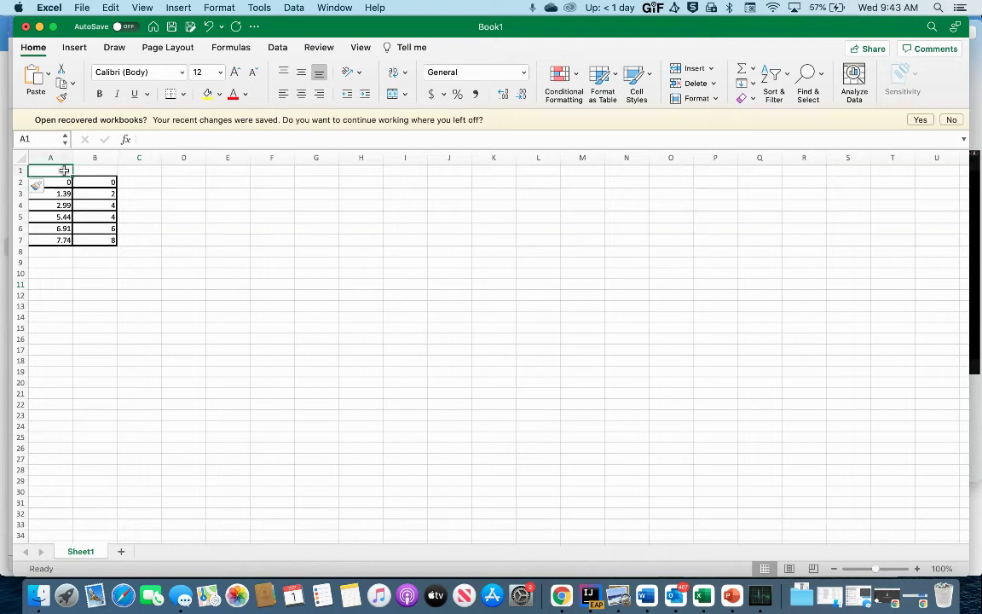
- Enter the headers time in A1 and distance in B1, and decline reopening the recovered workbooks
type("time")
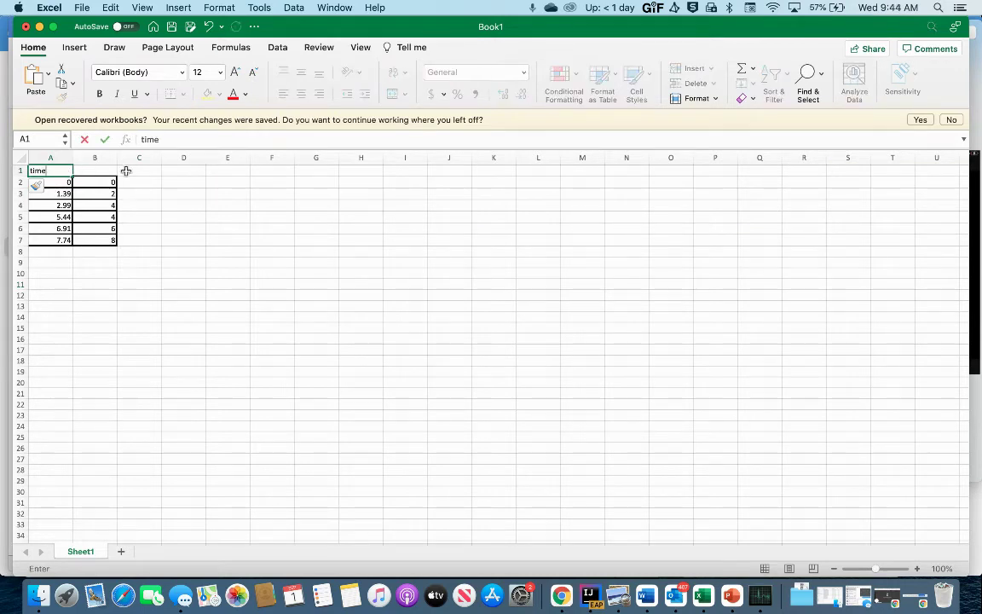
left_click(101, 168)
type("distance")
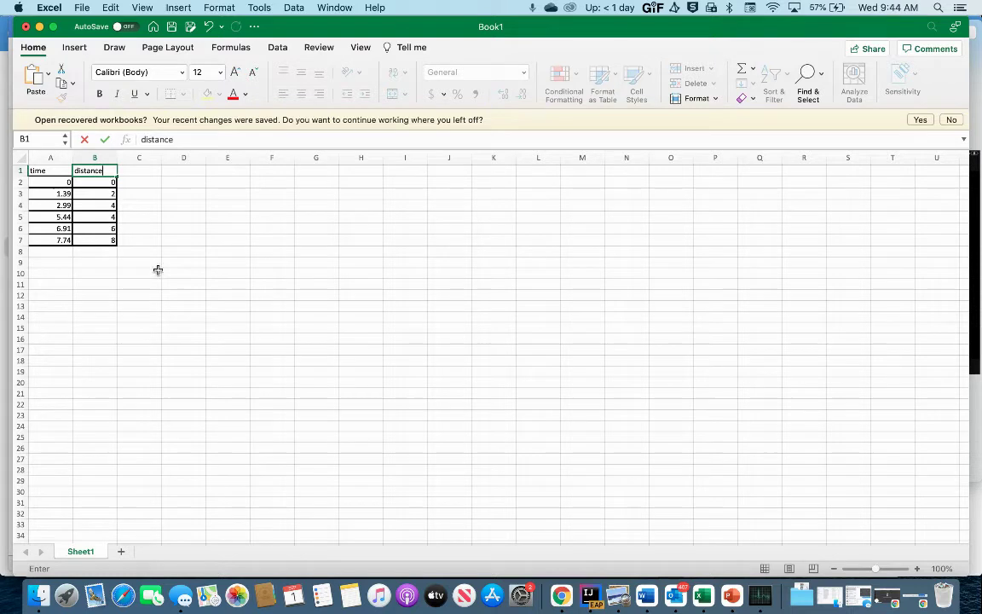
left_click(157, 271)
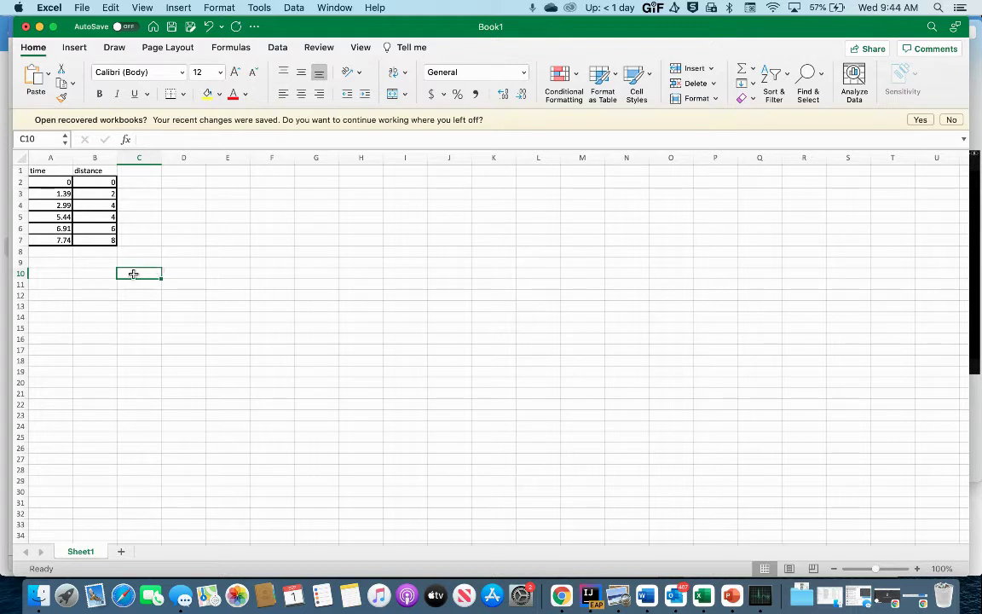
left_click(951, 121)
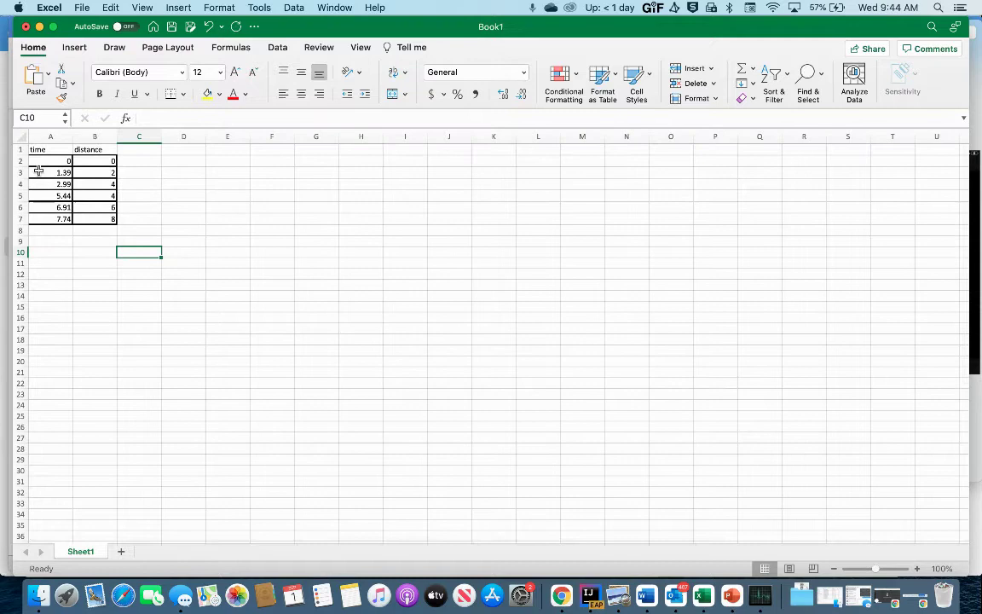
- Insert a markers-only scatter chart from the time and distance data in A1:B7, including the headers
left_click(889, 570)
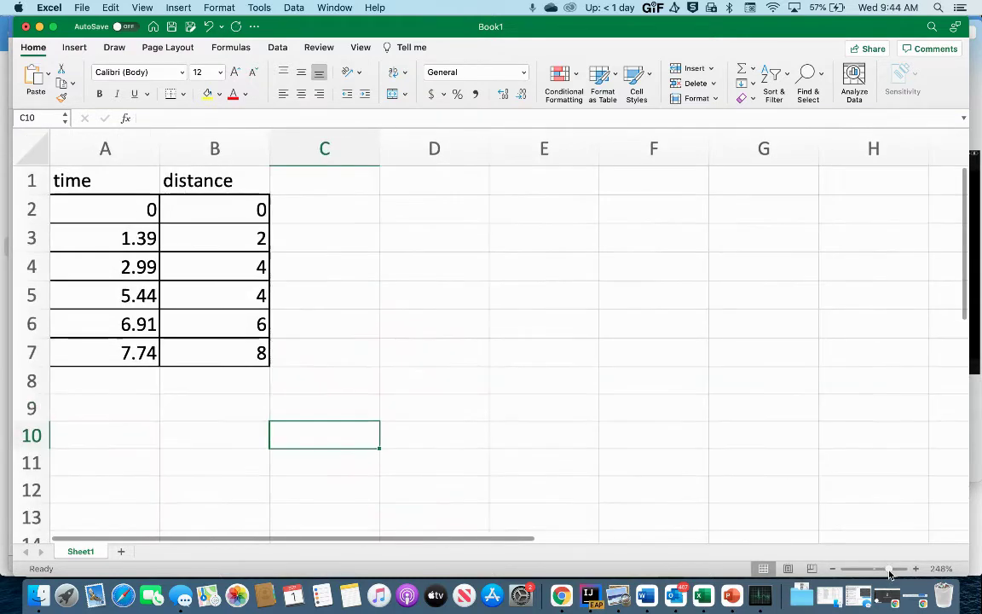
left_click(115, 182)
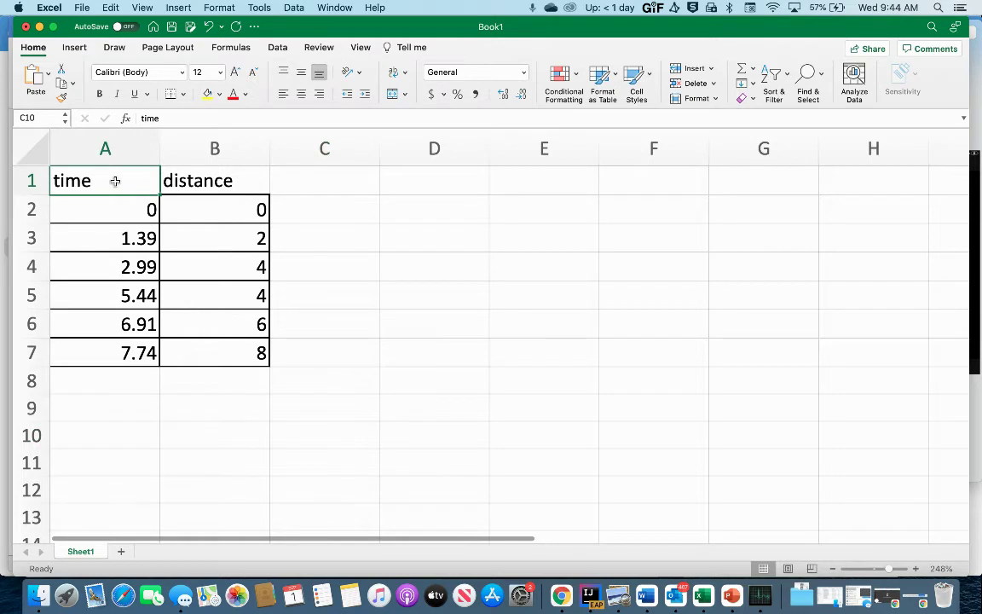
left_click_drag(120, 189, 220, 355)
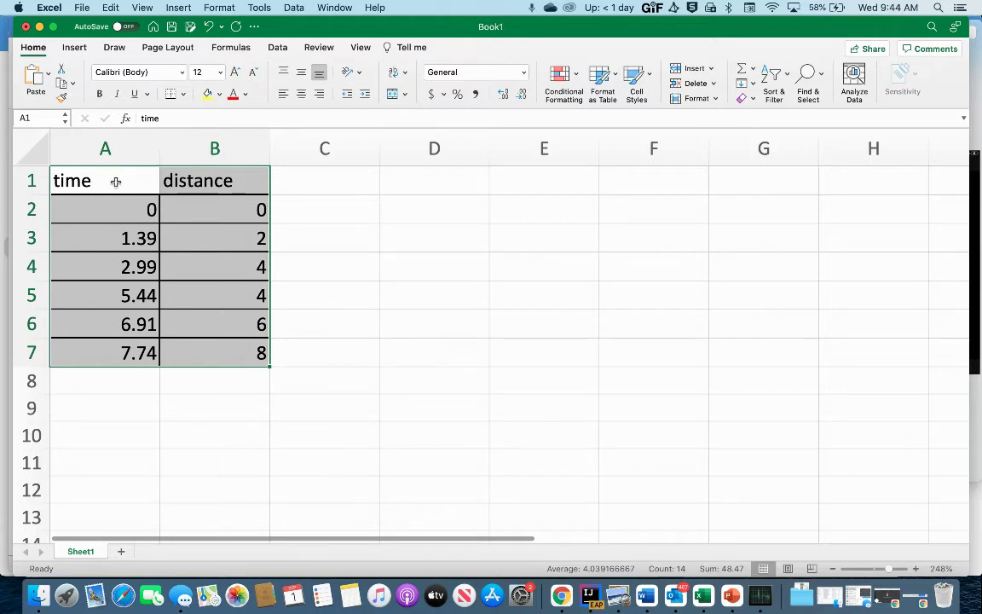
left_click(82, 51)
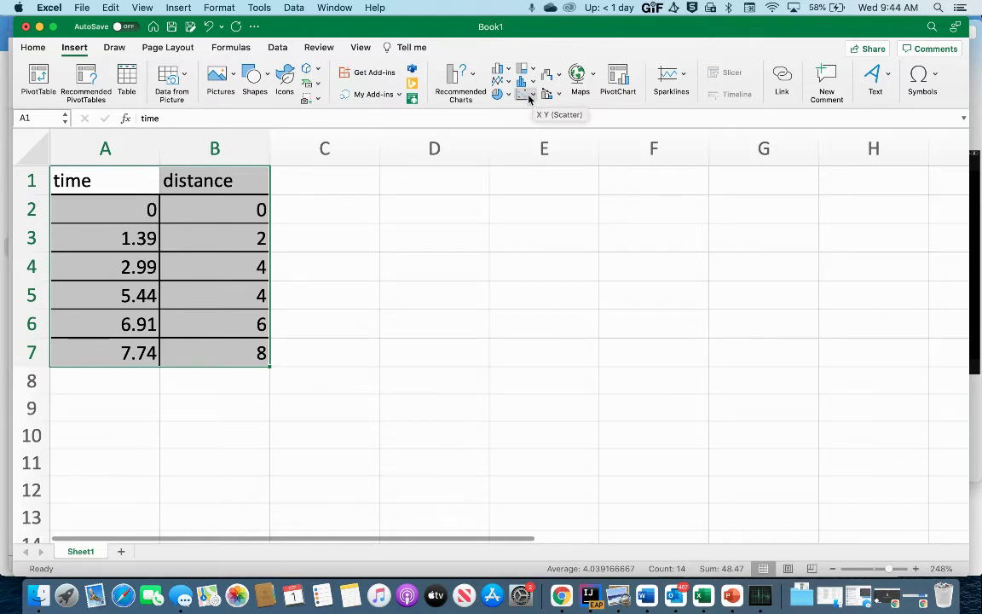
left_click(535, 98)
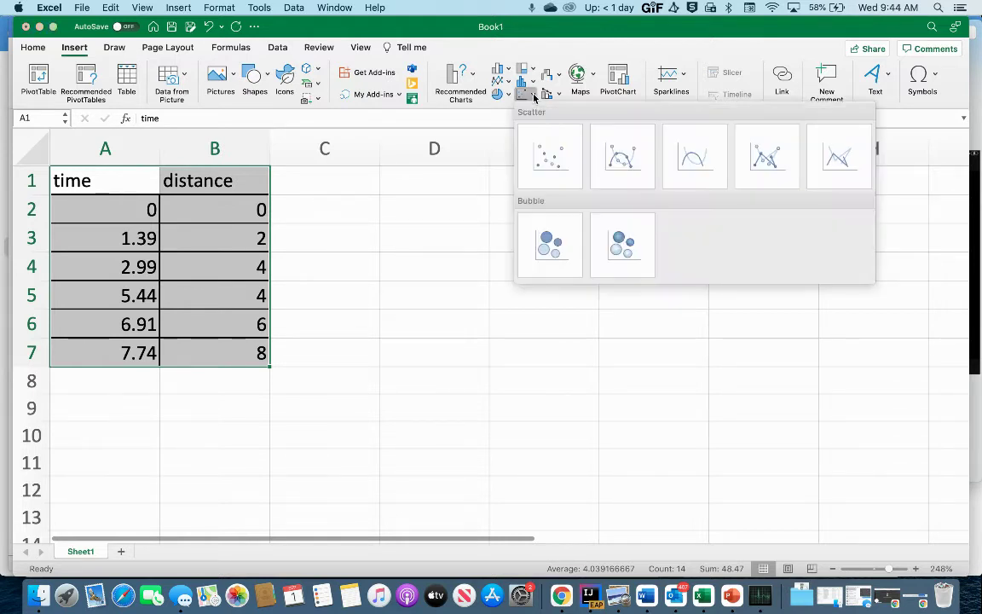
left_click(553, 177)
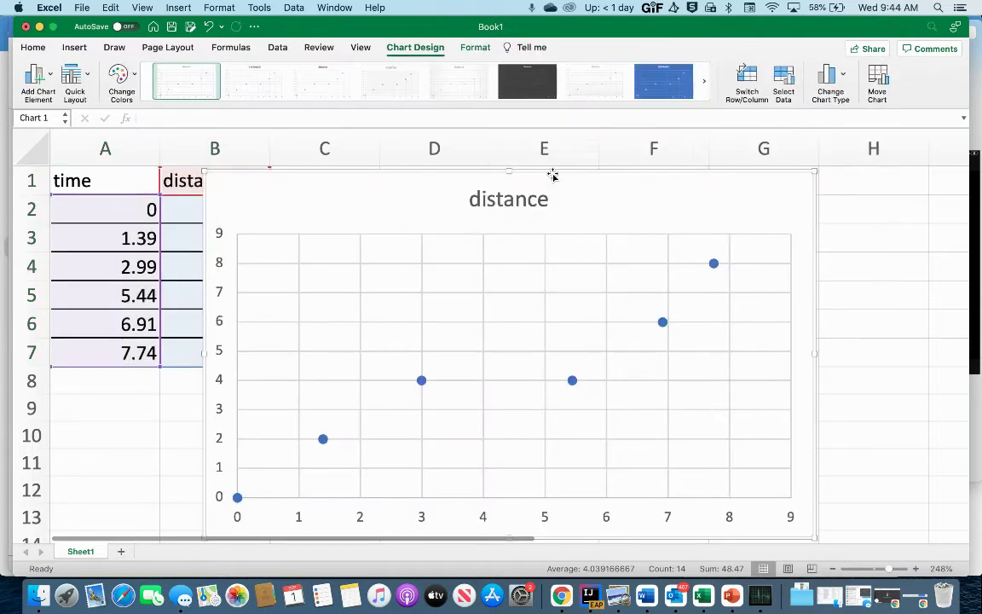
- Change the chart title to "distance vs time"
left_click_drag(547, 189, 518, 189)
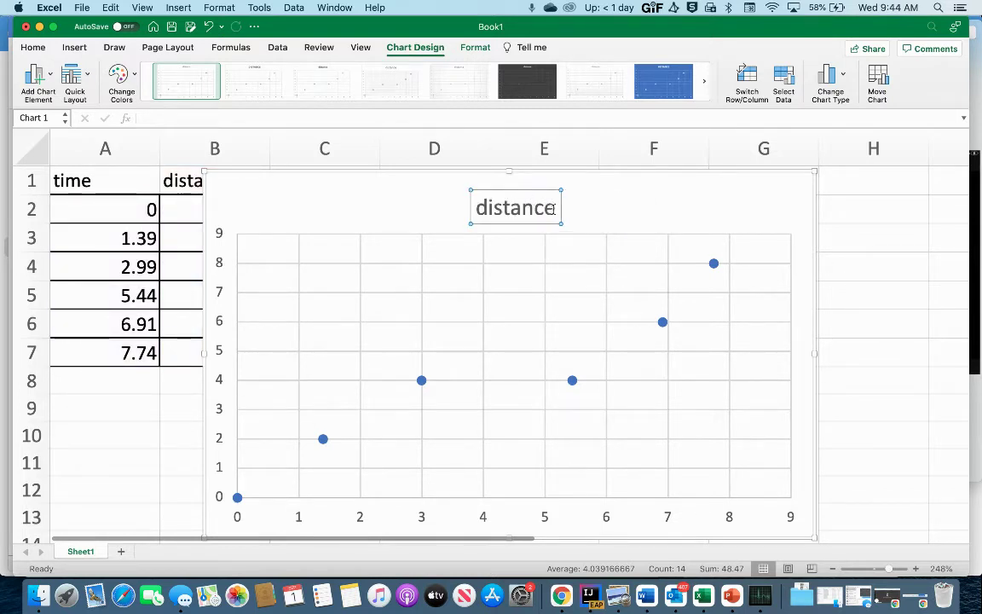
left_click(552, 211)
type("vs time")
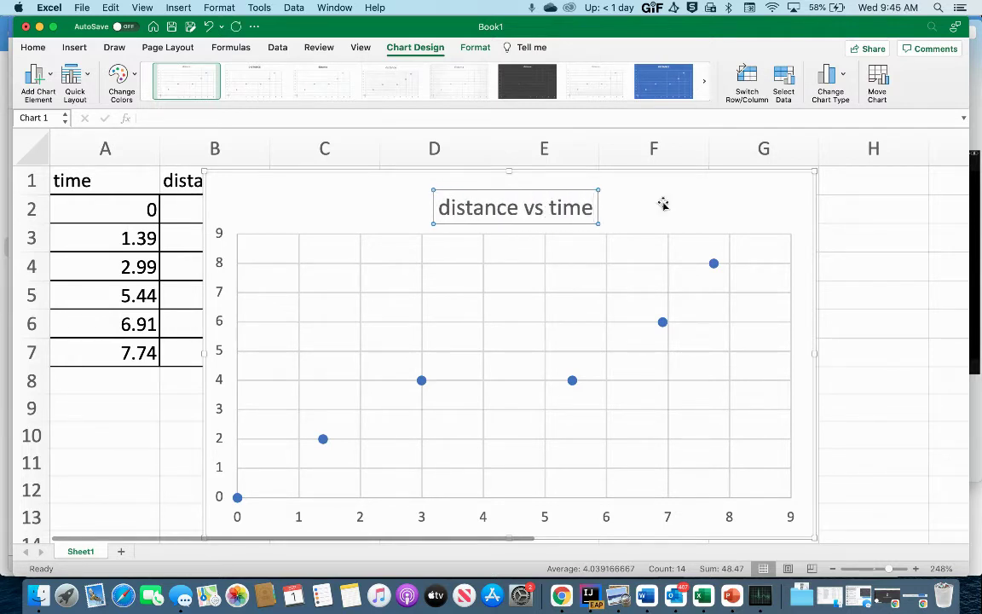
left_click(726, 203)
left_click(839, 233)
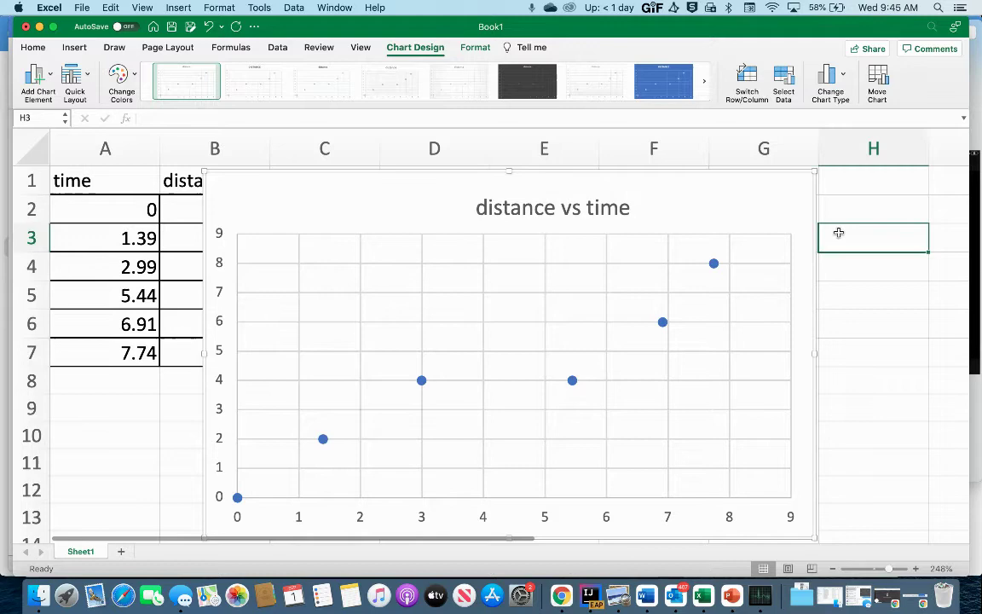
- Move the chart off the data table so that it sits over columns D to I
key("ctrl+minus")
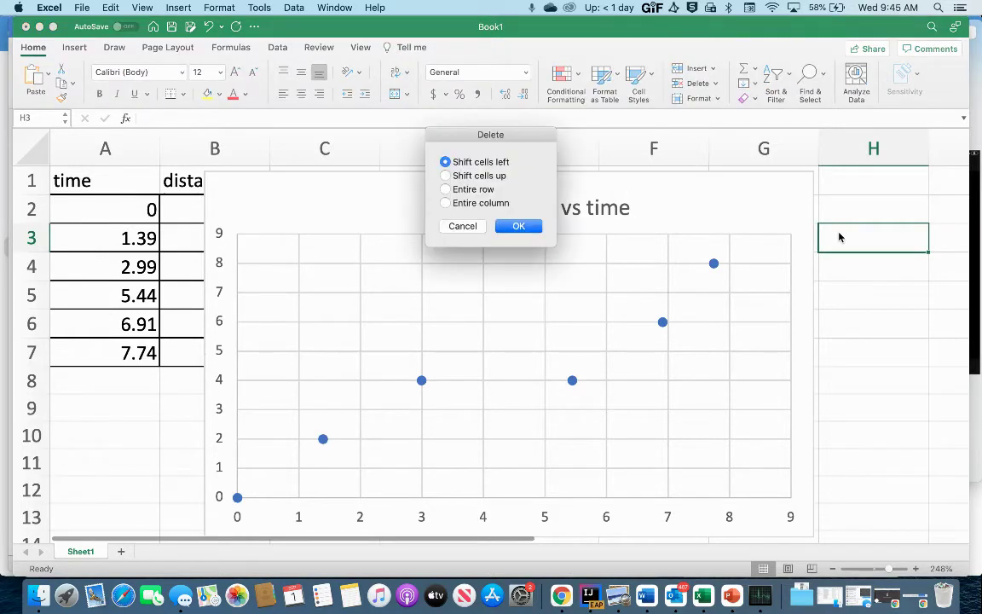
left_click(482, 227)
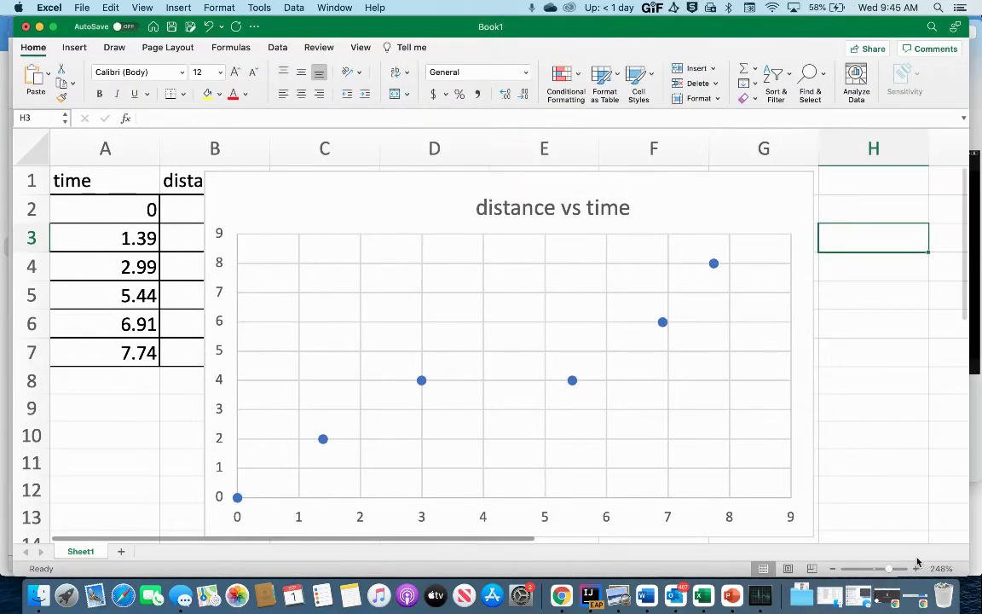
left_click_drag(881, 573, 877, 575)
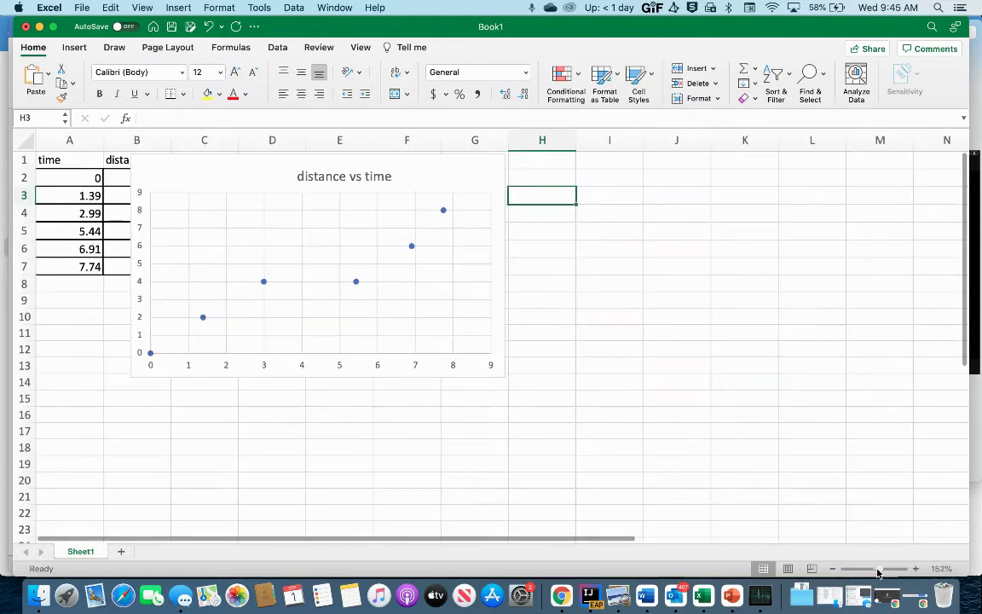
left_click_drag(441, 174, 592, 203)
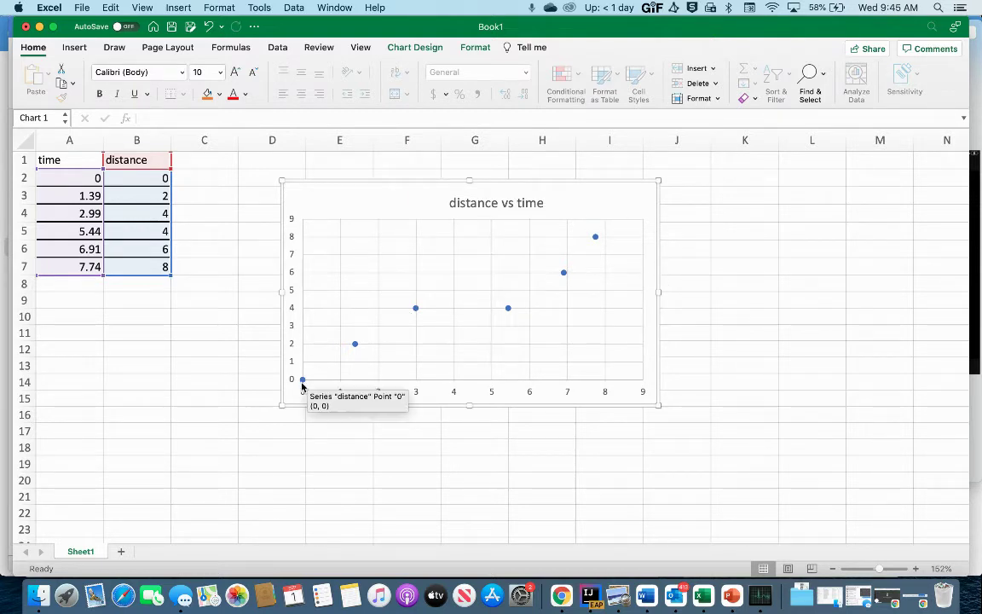
mouse_move(414, 311)
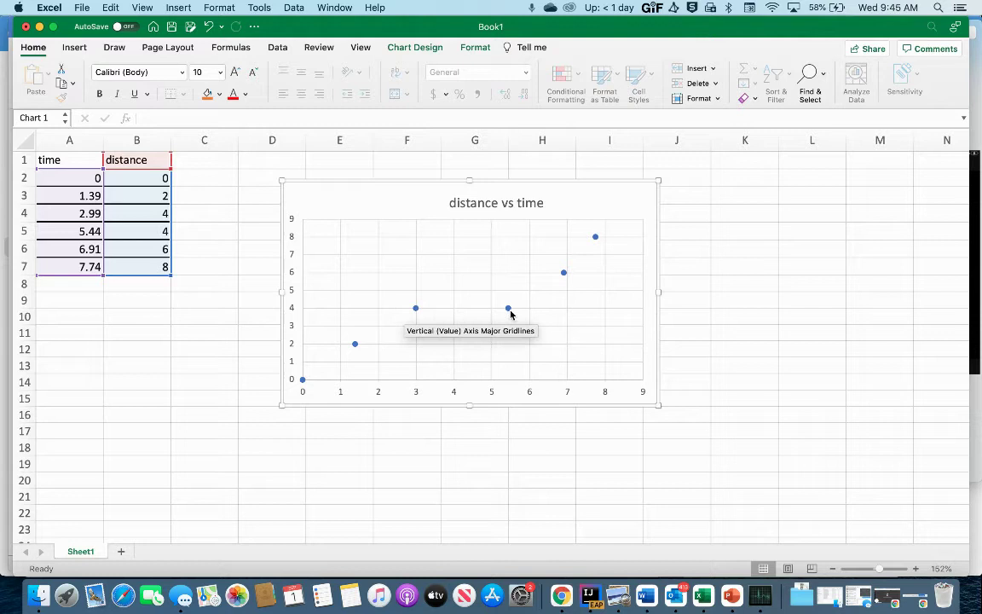
mouse_move(598, 238)
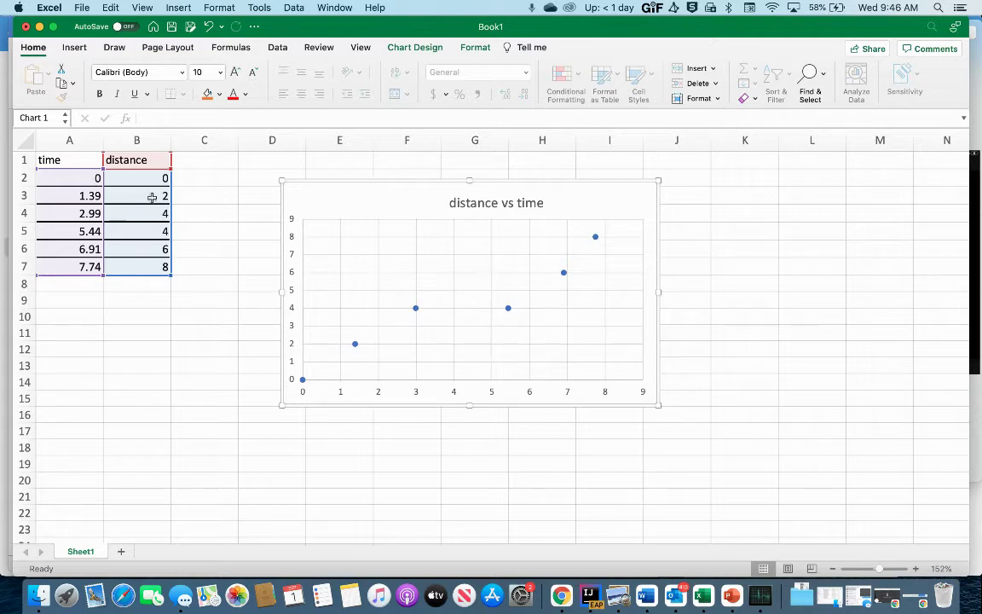
- Copy the chart and paste it into the Word lab document below the instruction to post the graph
right_click(356, 201)
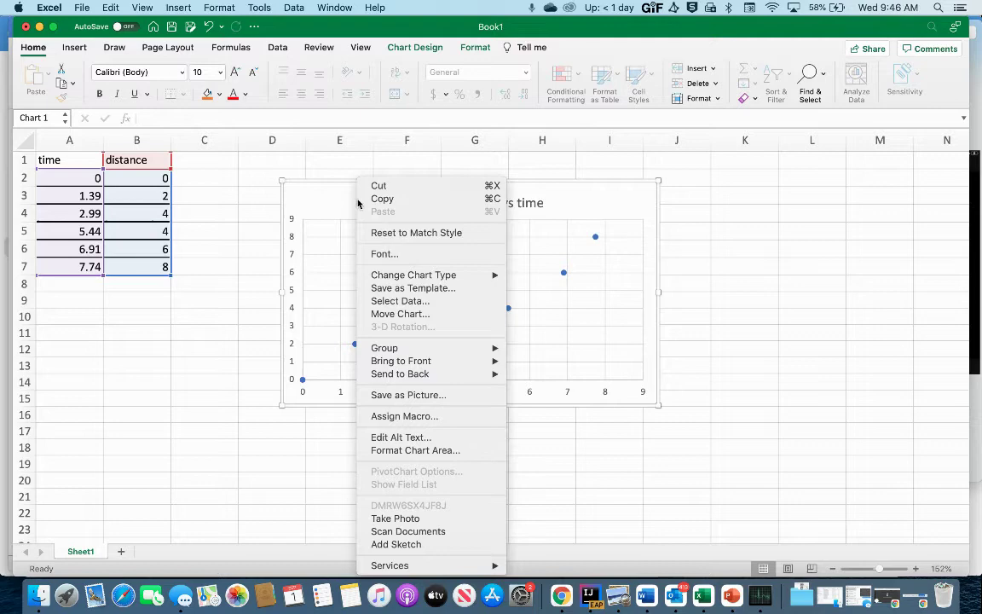
left_click(379, 198)
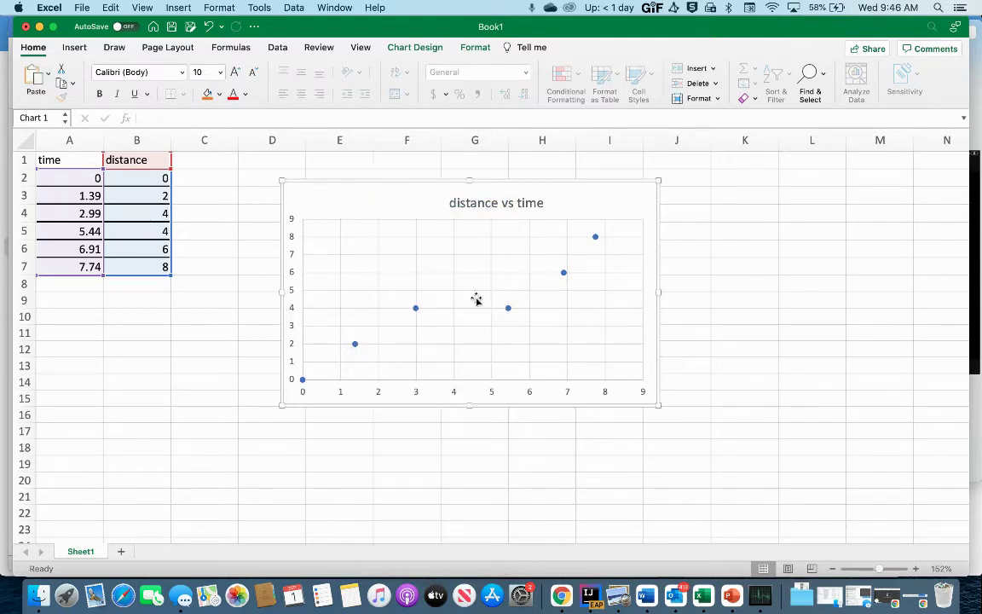
left_click(646, 596)
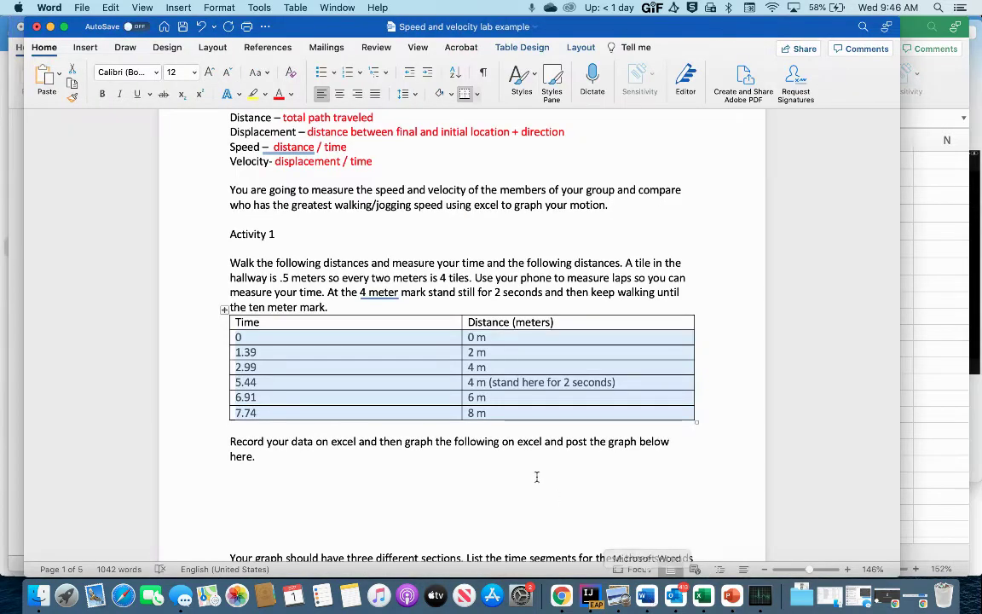
left_click(509, 483)
scroll(339, 478, "down", 3)
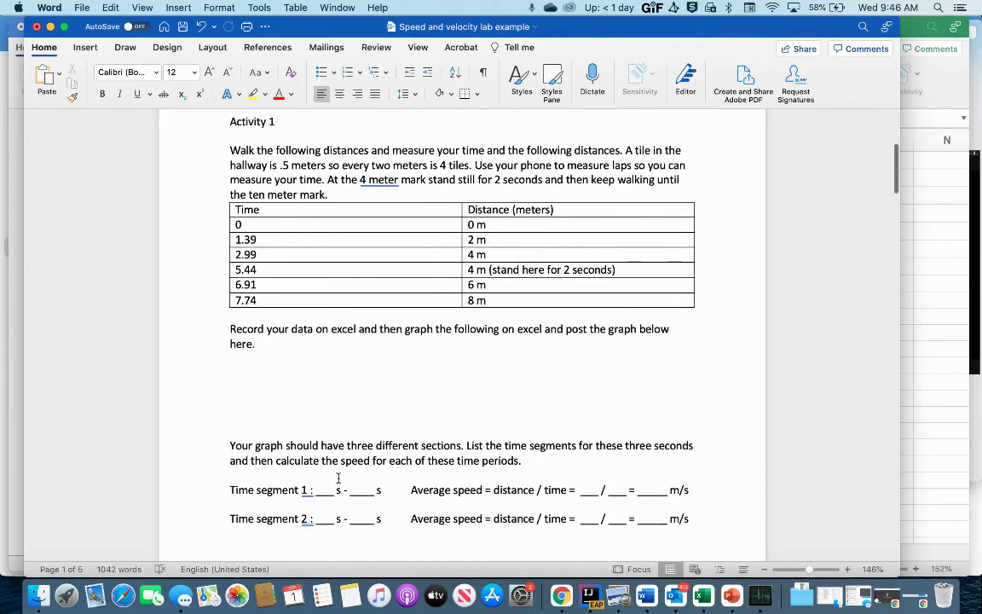
left_click(242, 364)
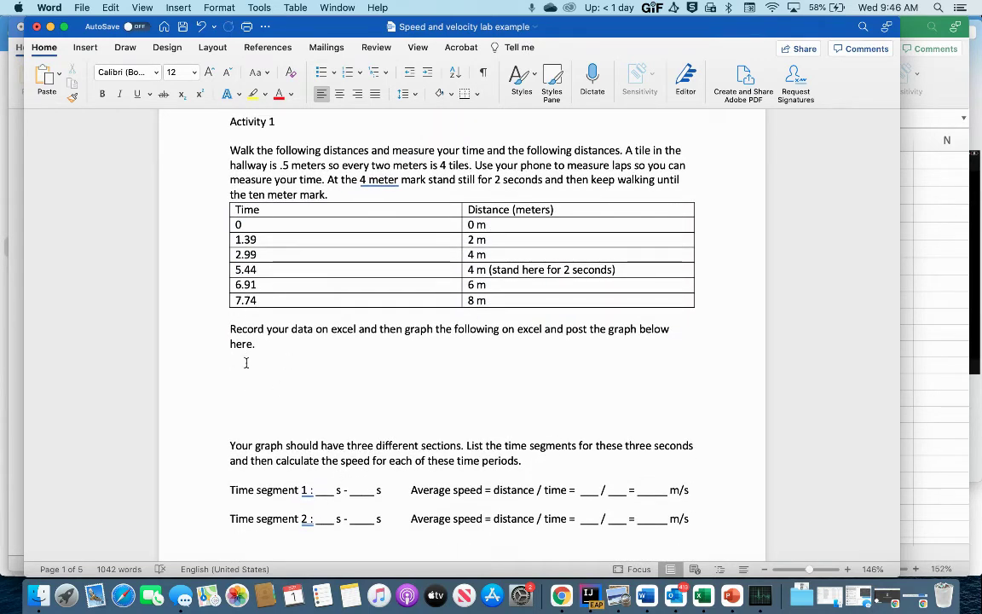
key("super+v")
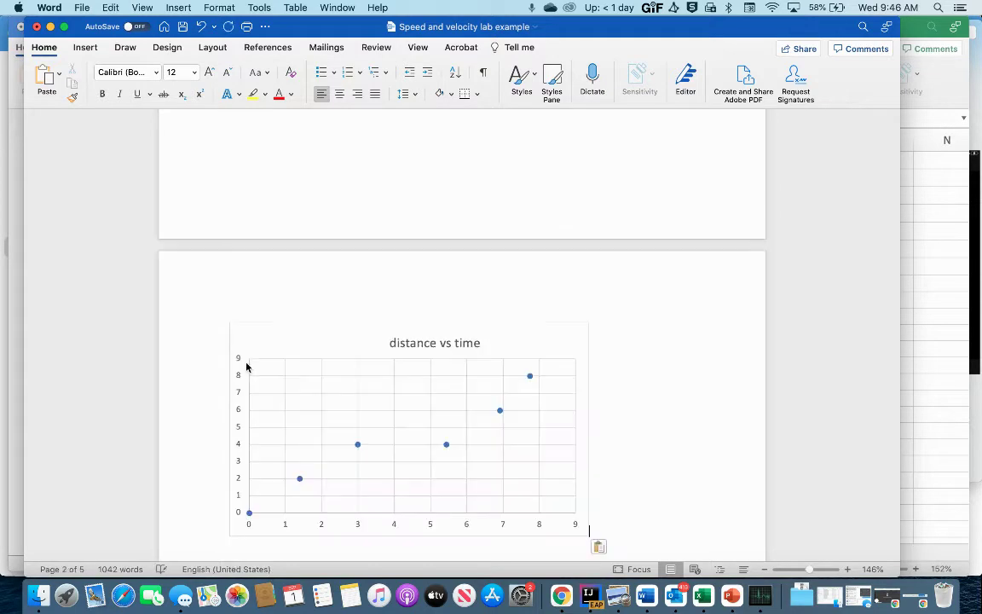
- Shrink the pasted chart proportionally so it fits on the first page directly below the graph instruction
scroll(441, 406, "down", 2)
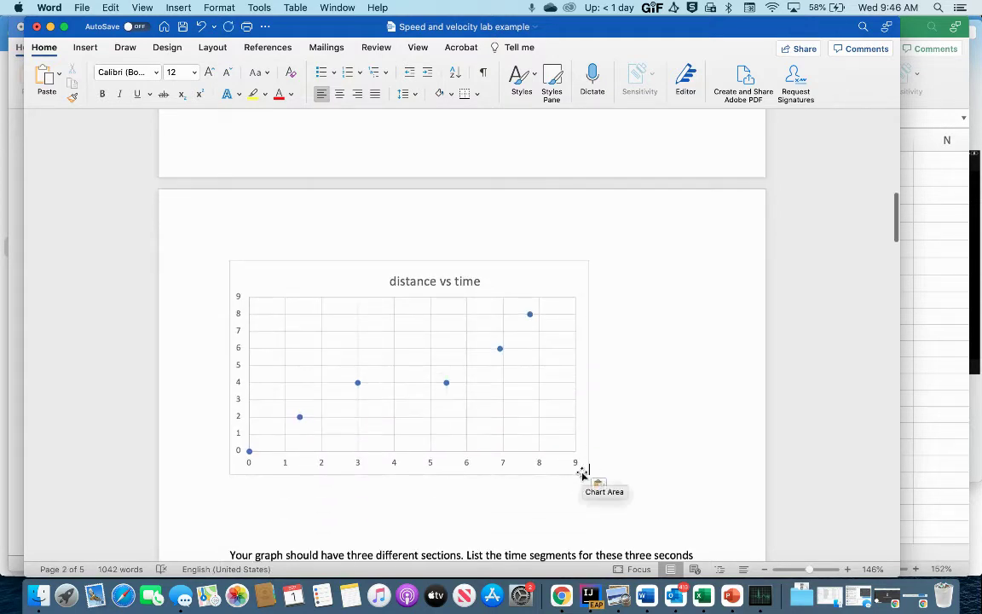
left_click_drag(583, 474, 522, 409)
scroll(522, 409, "up", 5)
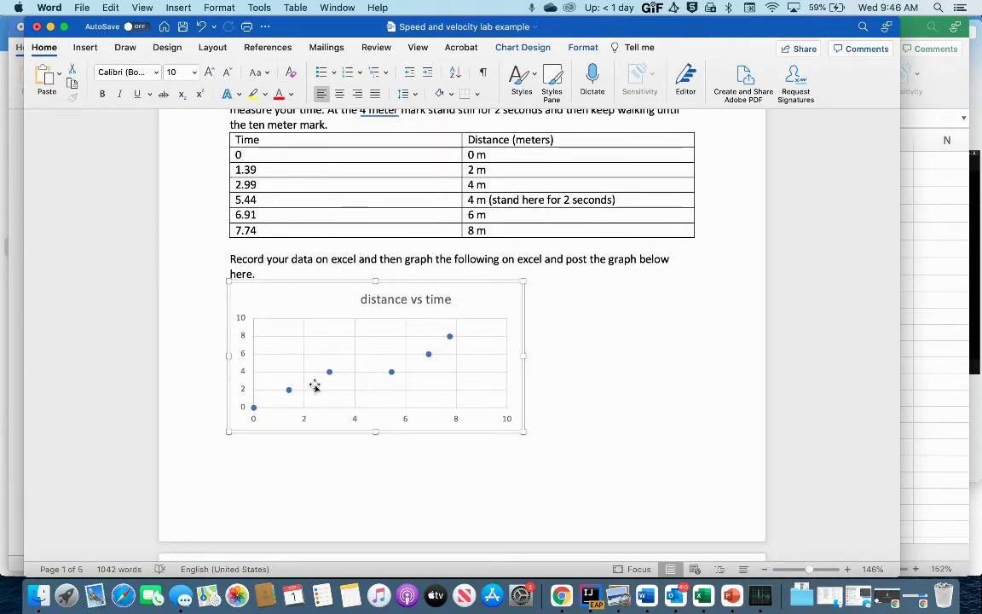
left_click(624, 452)
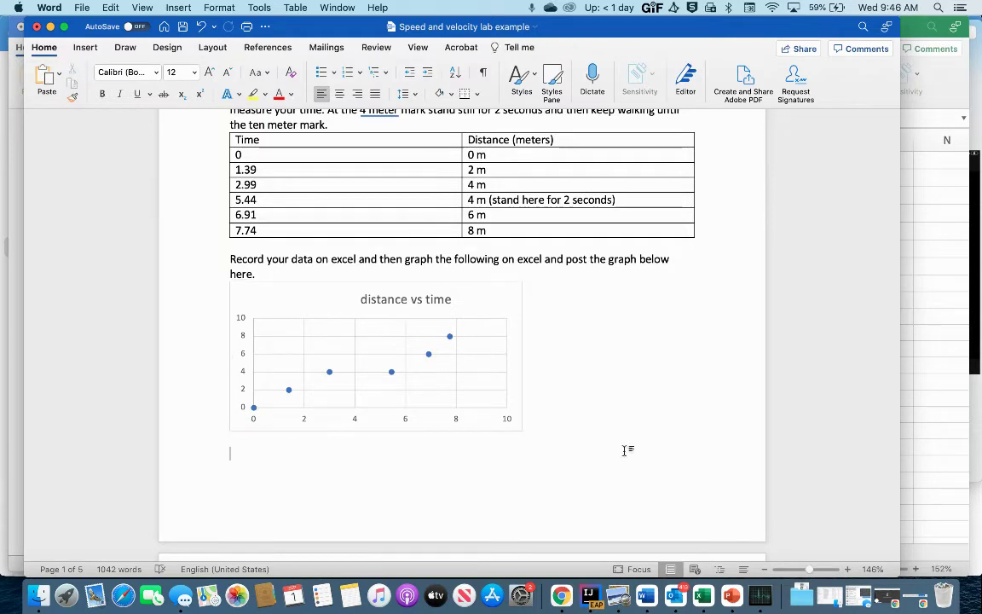
- Fill in 1.3 m/s as the average speed result for time segment 1
scroll(625, 450, "down", 10)
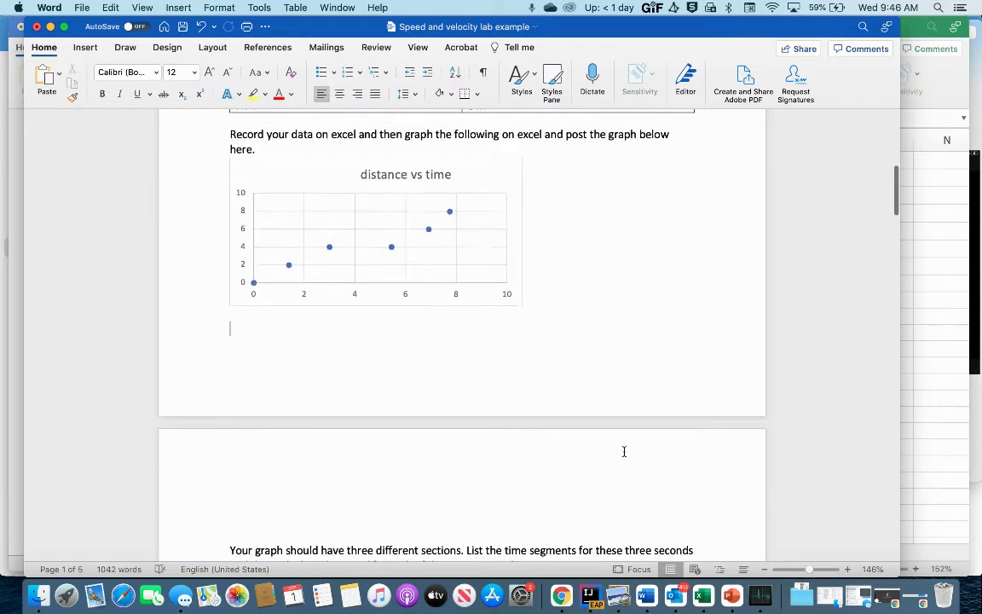
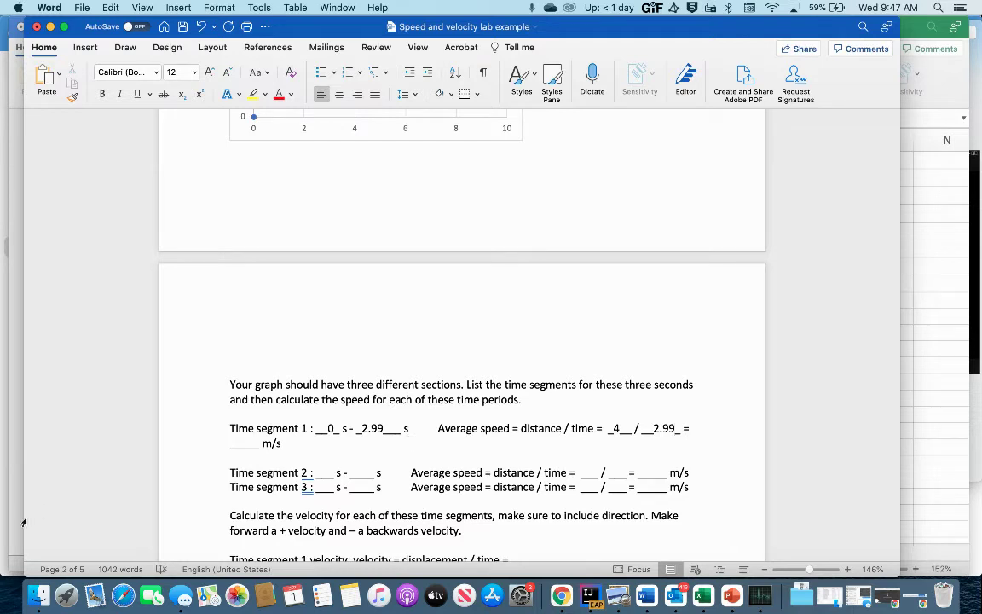
left_click(242, 443)
type("1.3")
- Compare the chart points with the time and distance table to identify the remaining time segments
scroll(271, 425, "up", 3)
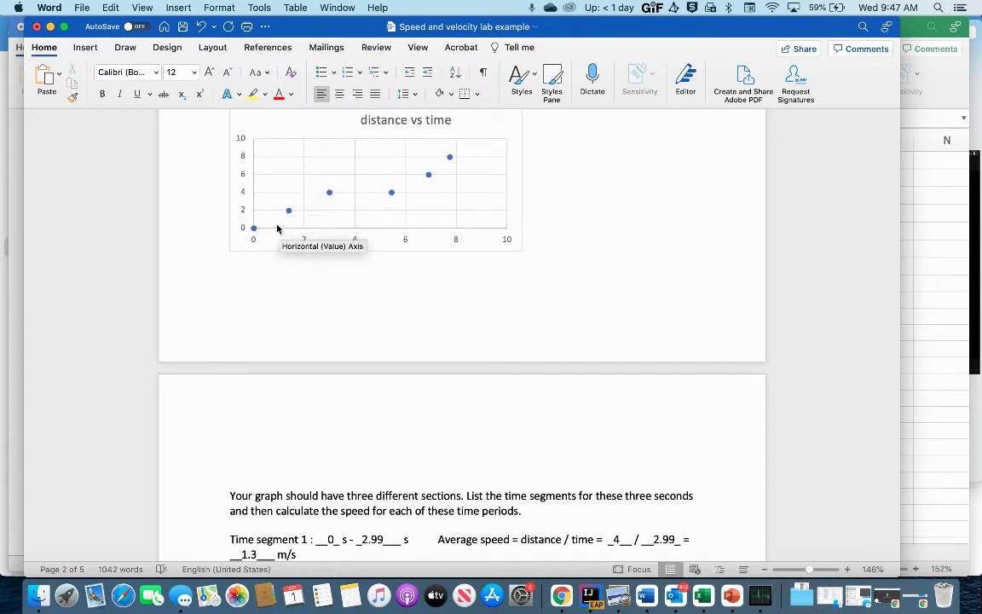
mouse_move(330, 193)
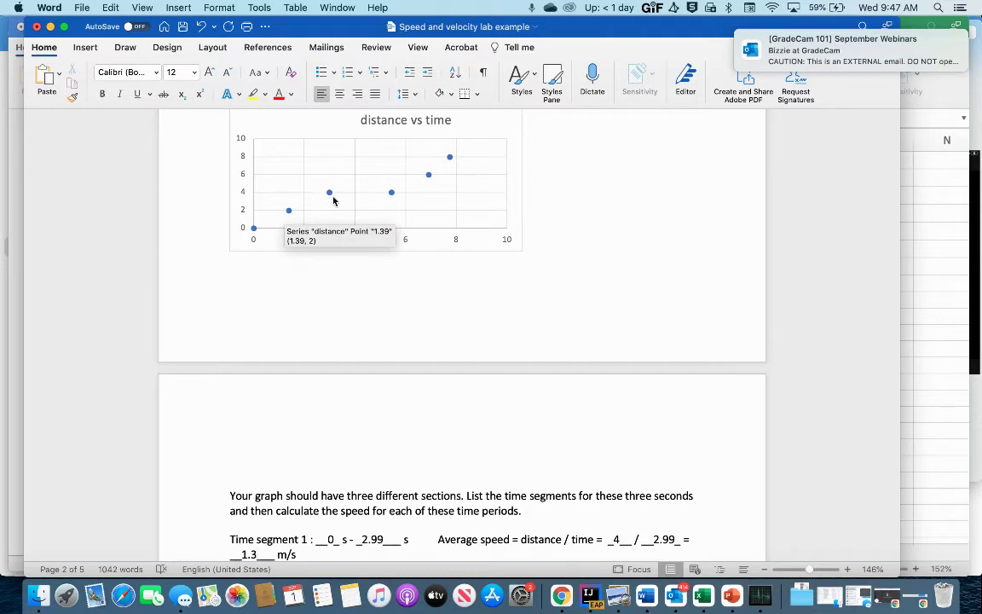
scroll(466, 237, "down", 1)
scroll(466, 237, "down", 1)
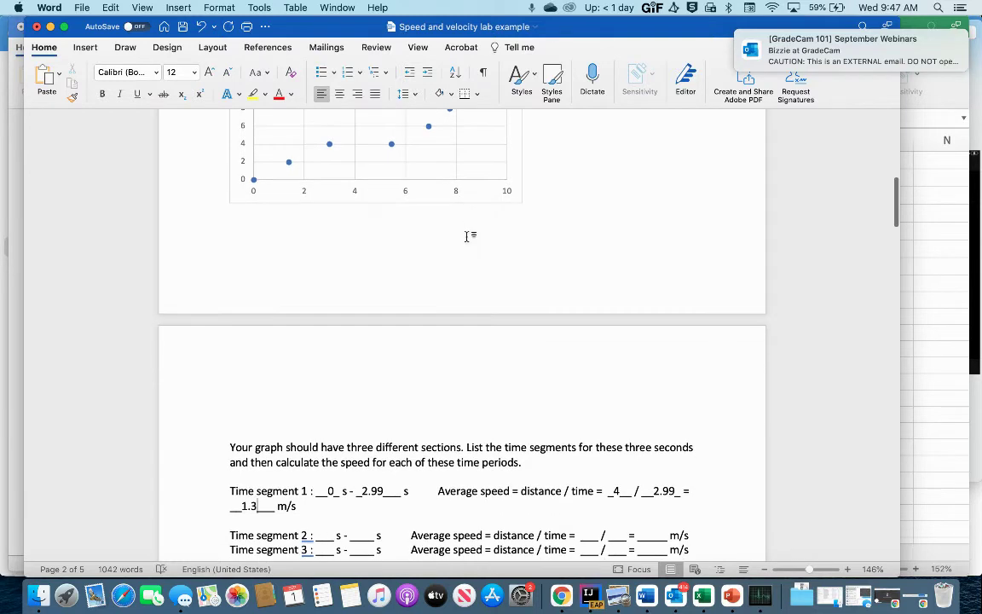
scroll(466, 237, "up", 4)
scroll(461, 237, "up", 5)
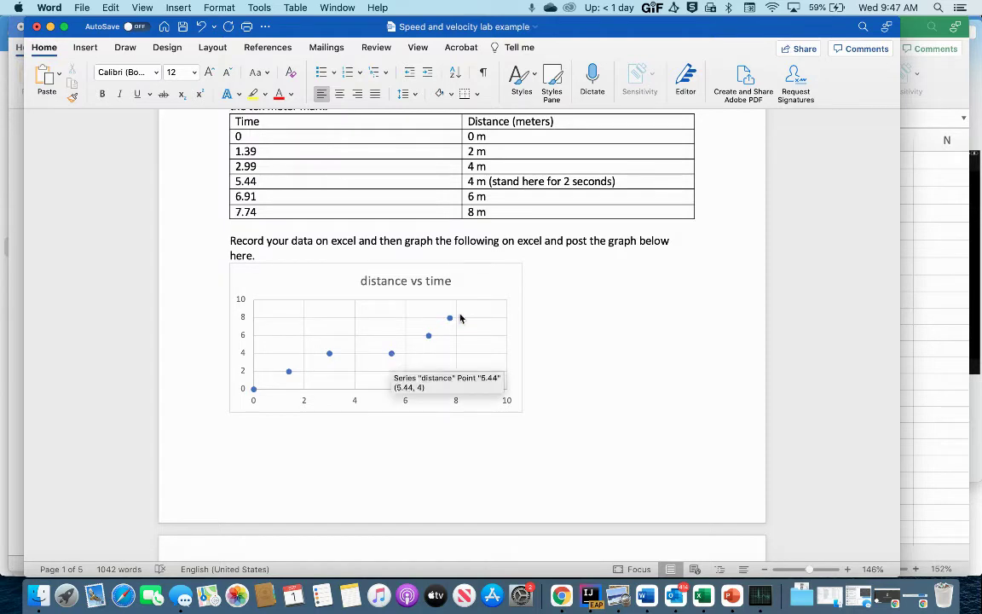
scroll(455, 439, "down", 10)
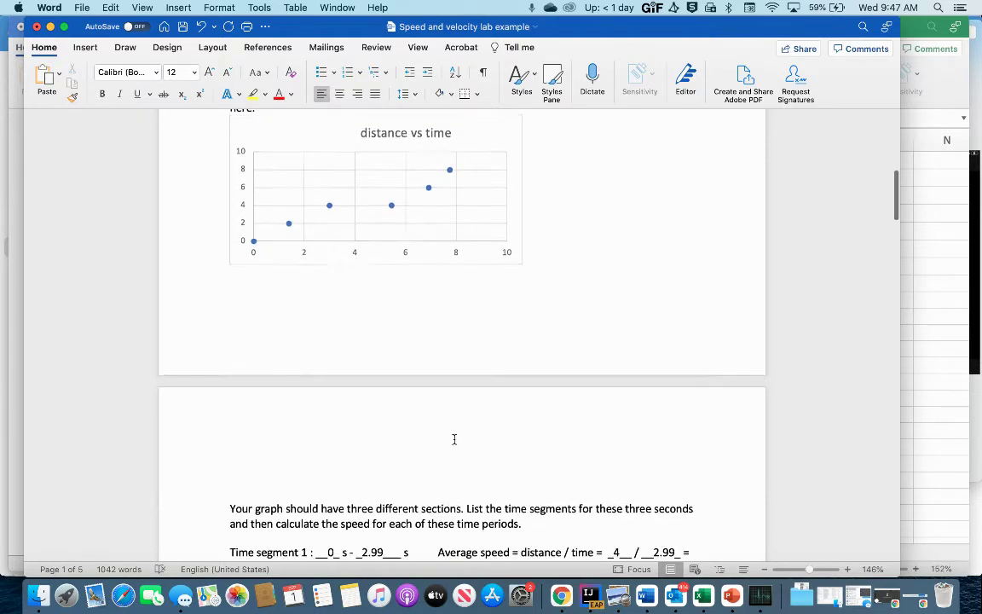
- Fill in the time range of time segment 2 as 2.99 s to 5.44 s
left_click(320, 362)
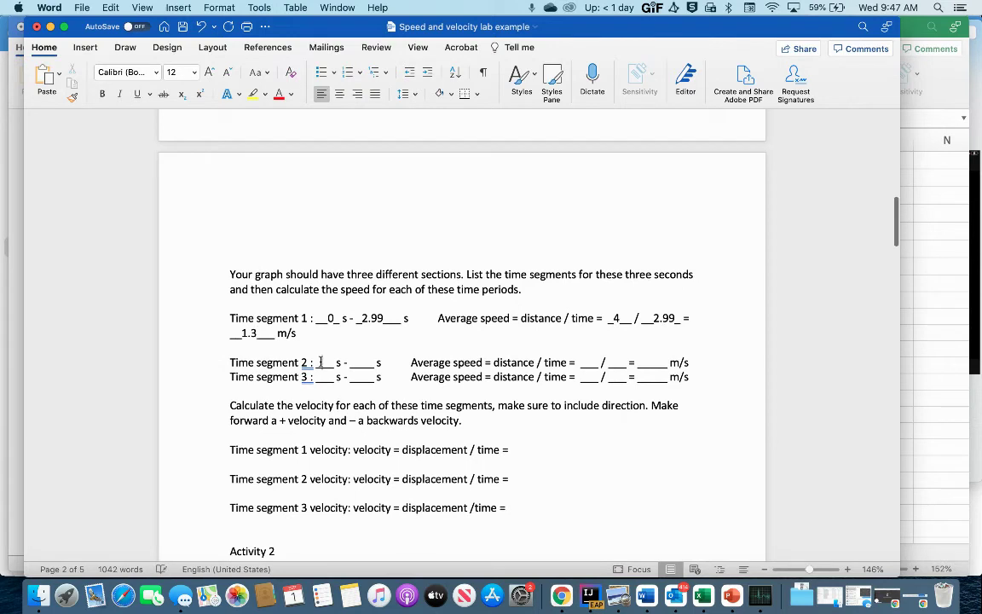
type("2.99")
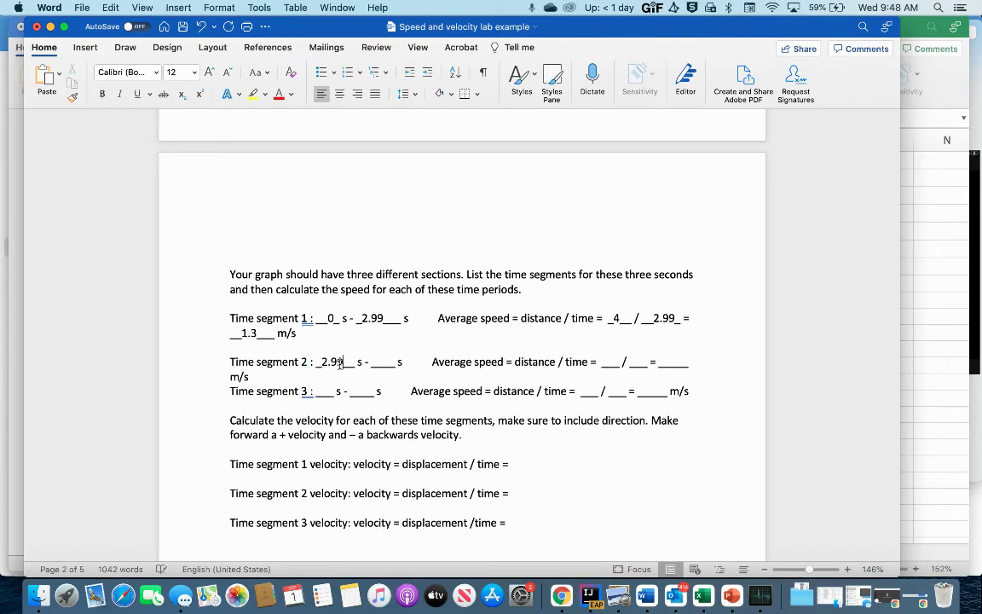
left_click(383, 362)
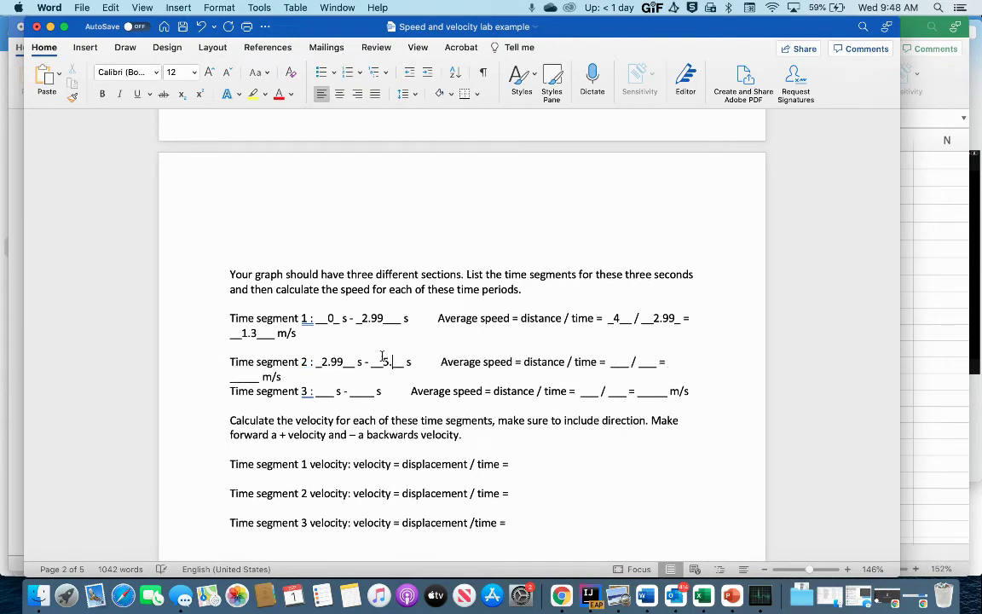
type("5.44")
- Complete the average speed calculation for time segment 2 as 0 / 2.45 = 0 m/s, checking the distance on the chart
scroll(585, 337, "up", 2)
scroll(585, 337, "up", 8)
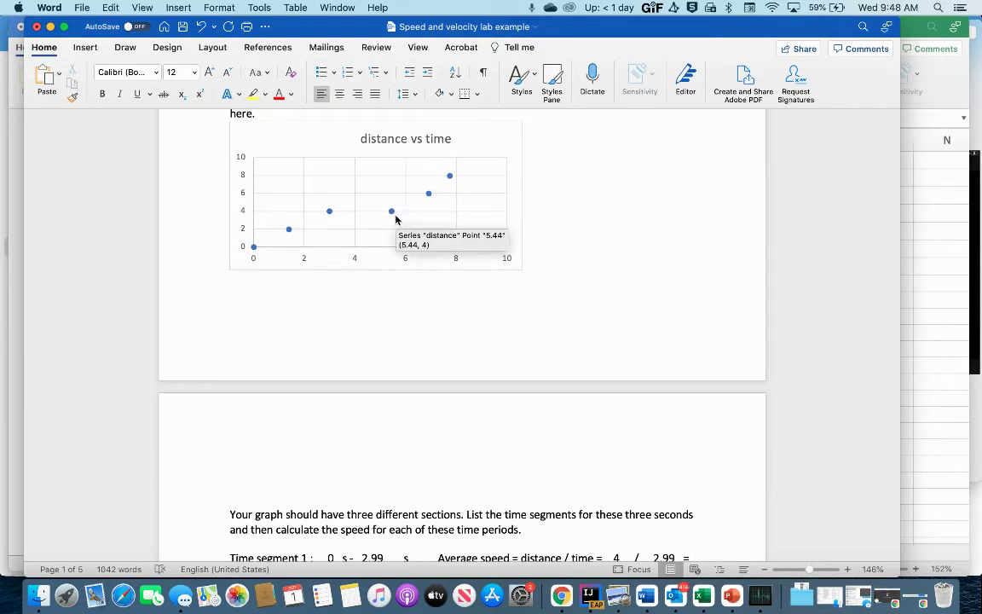
scroll(454, 257, "down", 4)
scroll(454, 258, "down", 1)
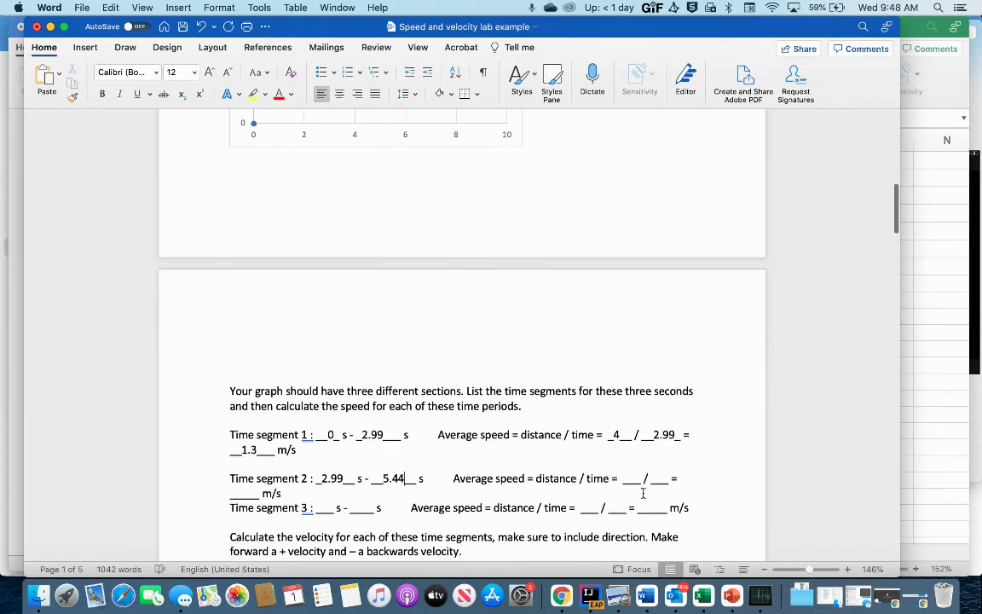
left_click(629, 478)
type("0")
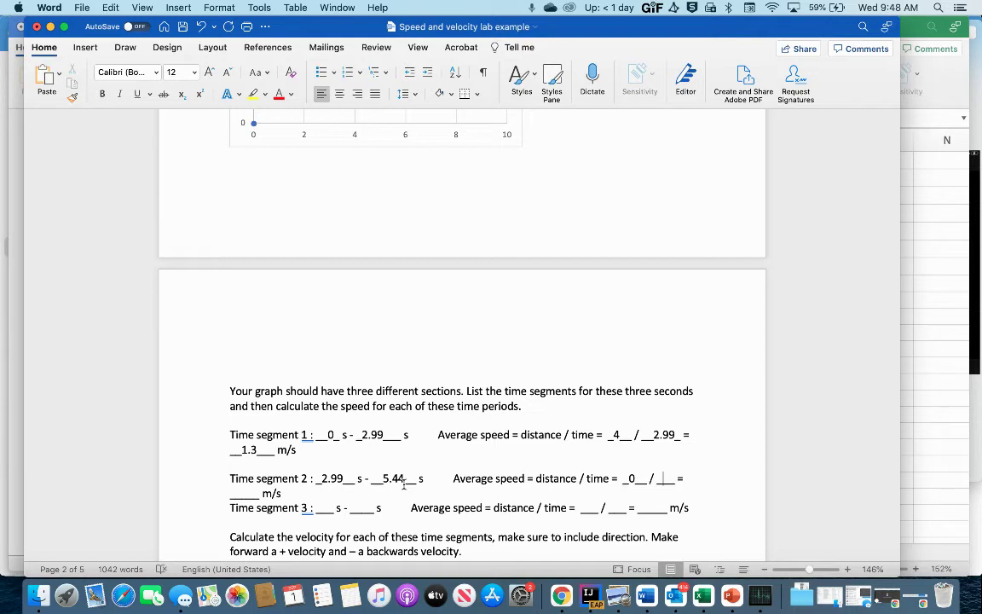
type("2.45")
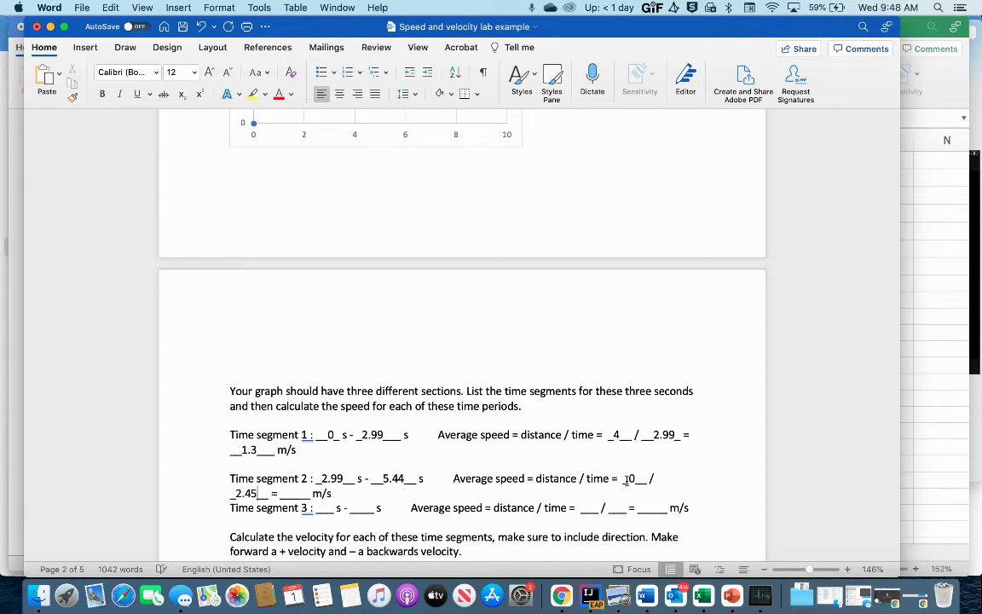
left_click(290, 493)
type("0")
- Fill in time segment 3 as 5.44 s to 7.74 s, with 2.3 as the time in its average speed calculation
scroll(402, 407, "up", 10)
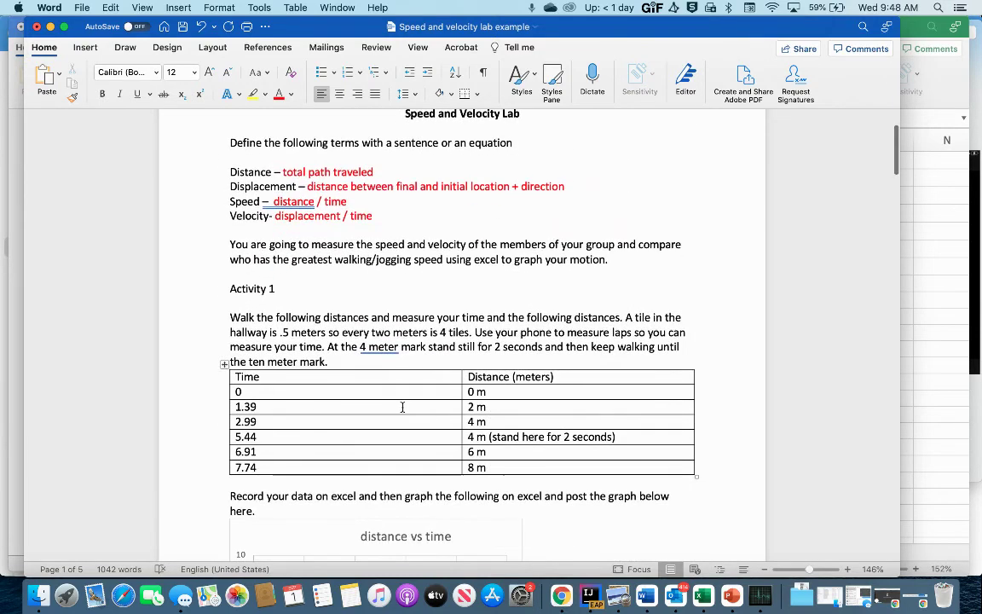
scroll(503, 435, "down", 10)
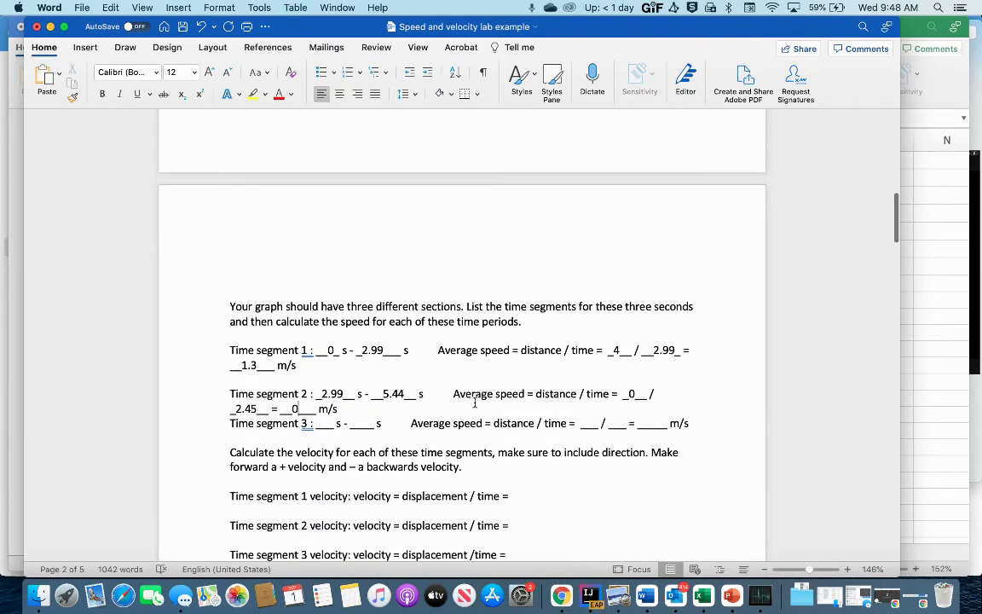
left_click(322, 423)
type("5.44")
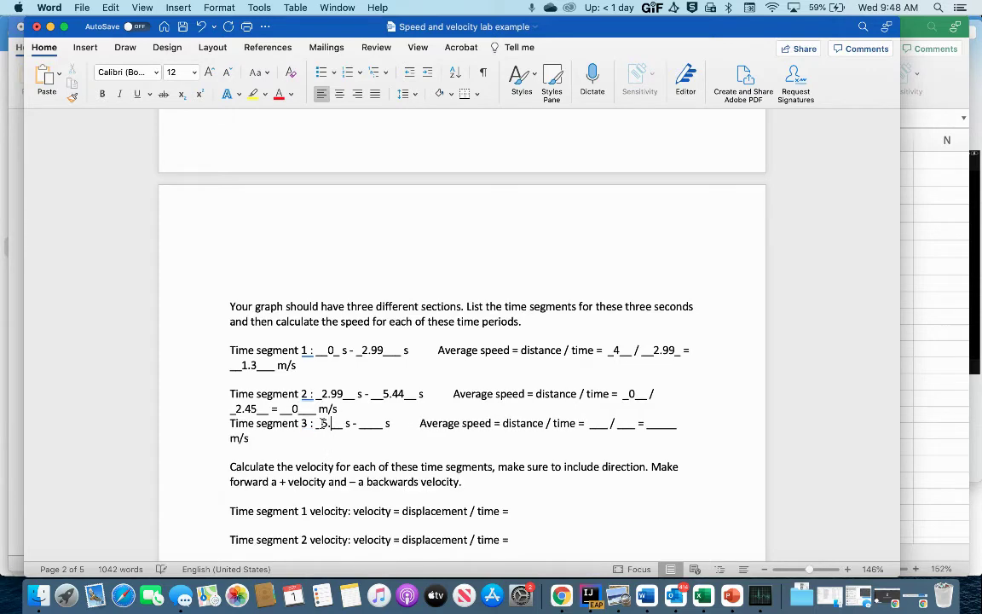
scroll(346, 378, "up", 2)
scroll(346, 378, "up", 6)
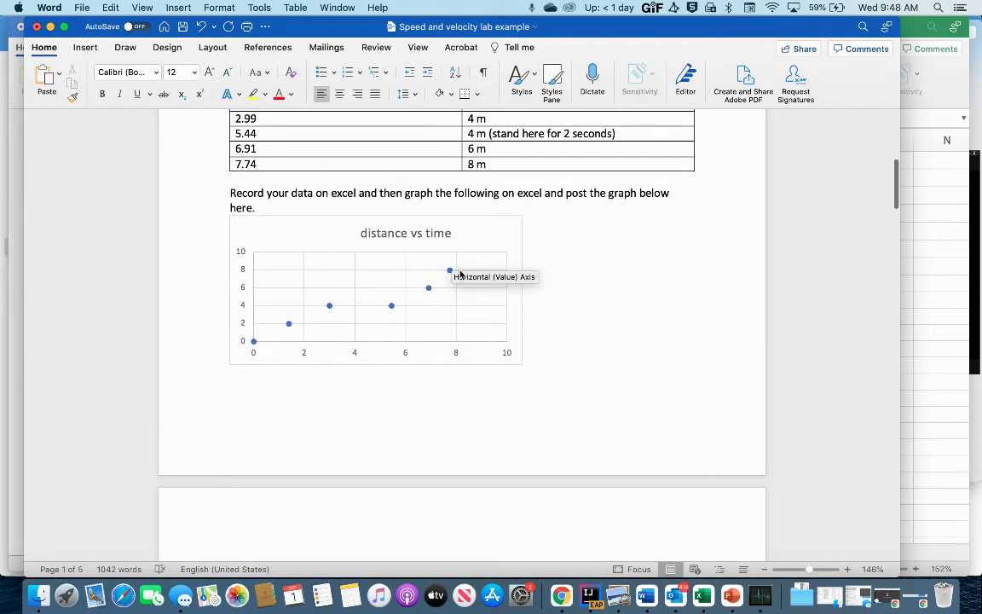
scroll(452, 412, "down", 3)
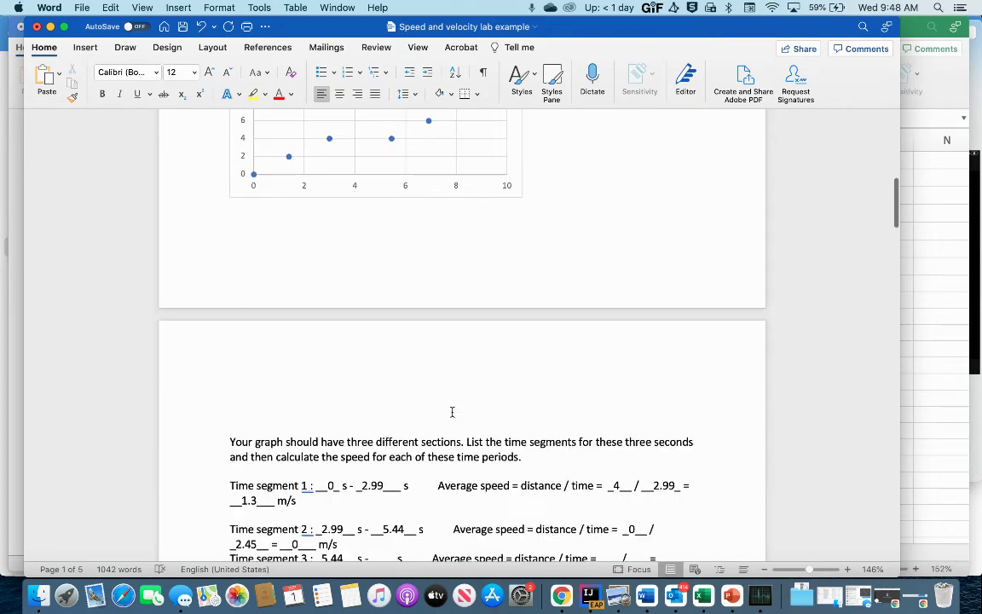
scroll(452, 412, "down", 2)
left_click(382, 475)
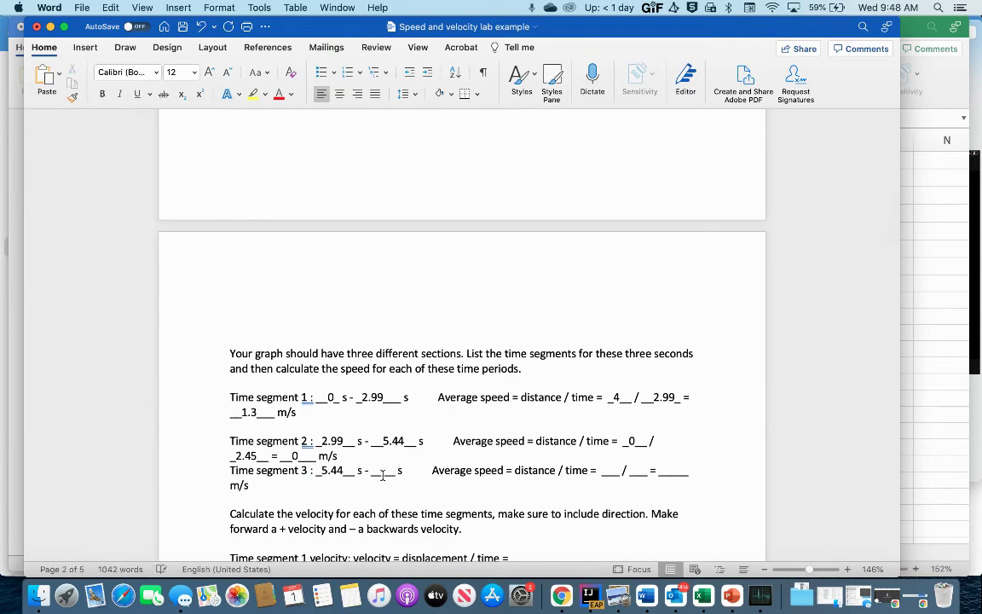
type("7.74")
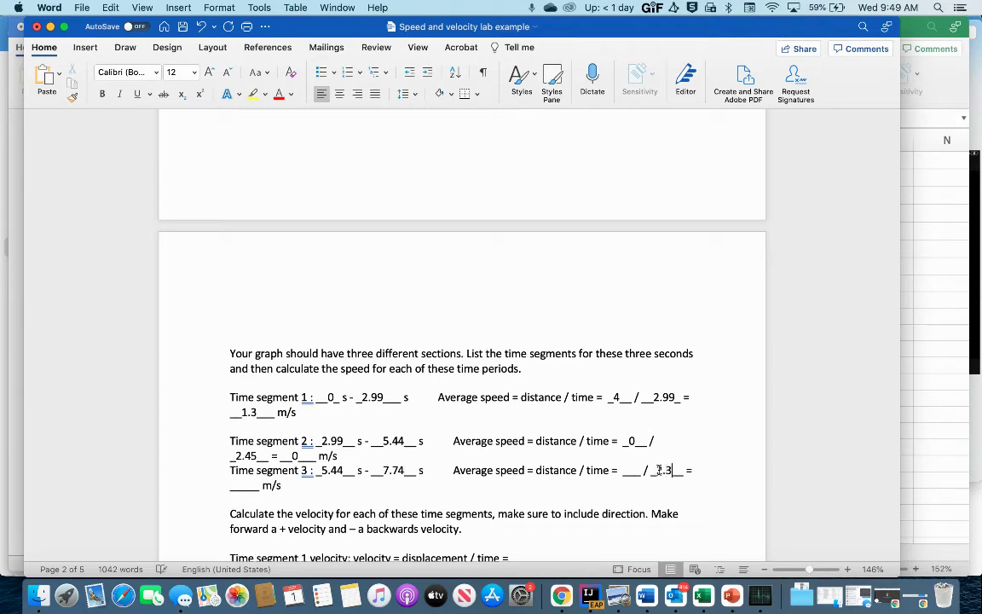
- Enter 4 as the distance and 1.7 m/s as the average speed result for time segment 3
scroll(606, 416, "up", 2)
scroll(606, 416, "up", 4)
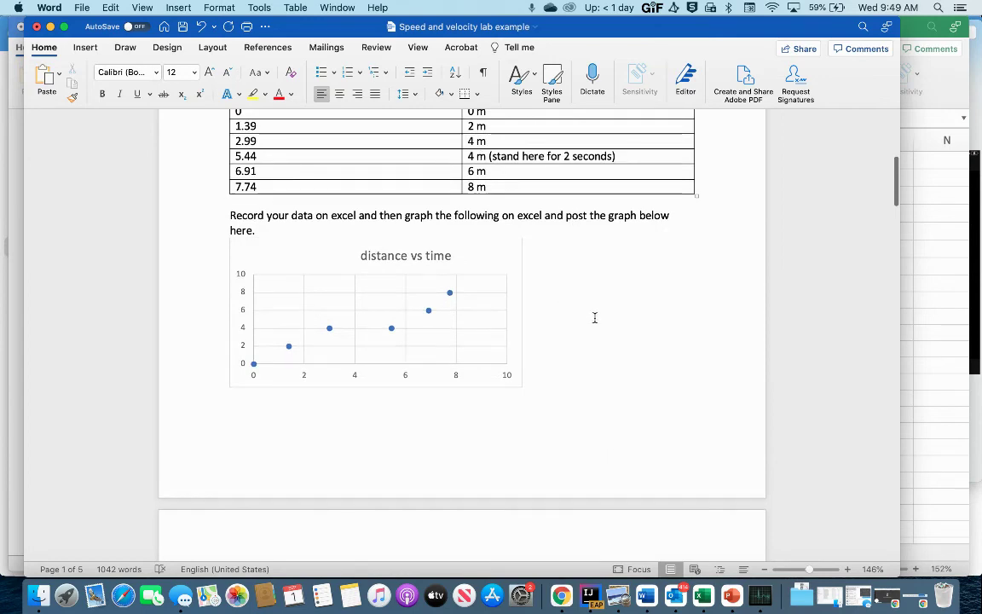
scroll(592, 319, "down", 6)
left_click(629, 474)
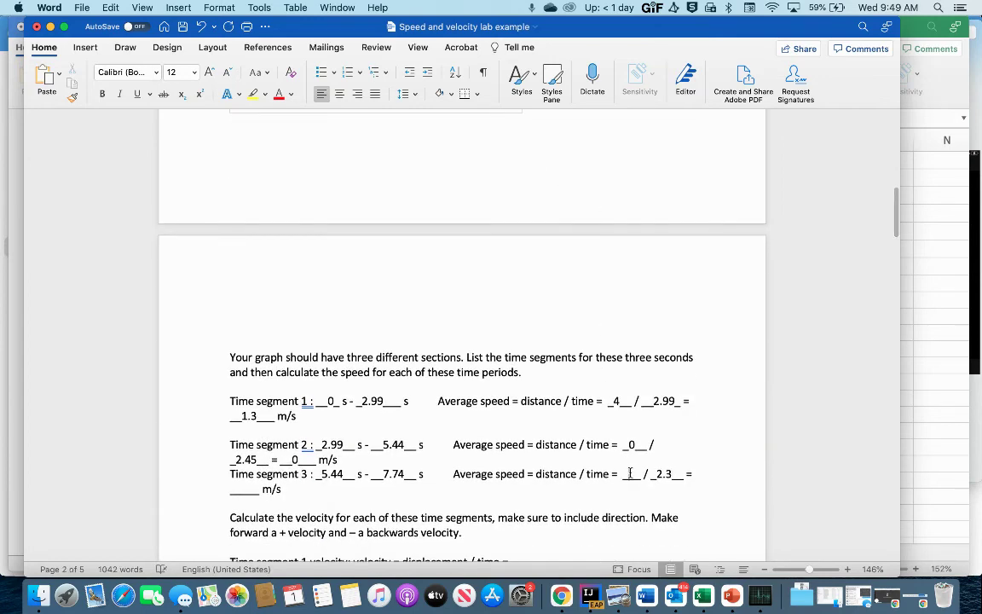
type("4")
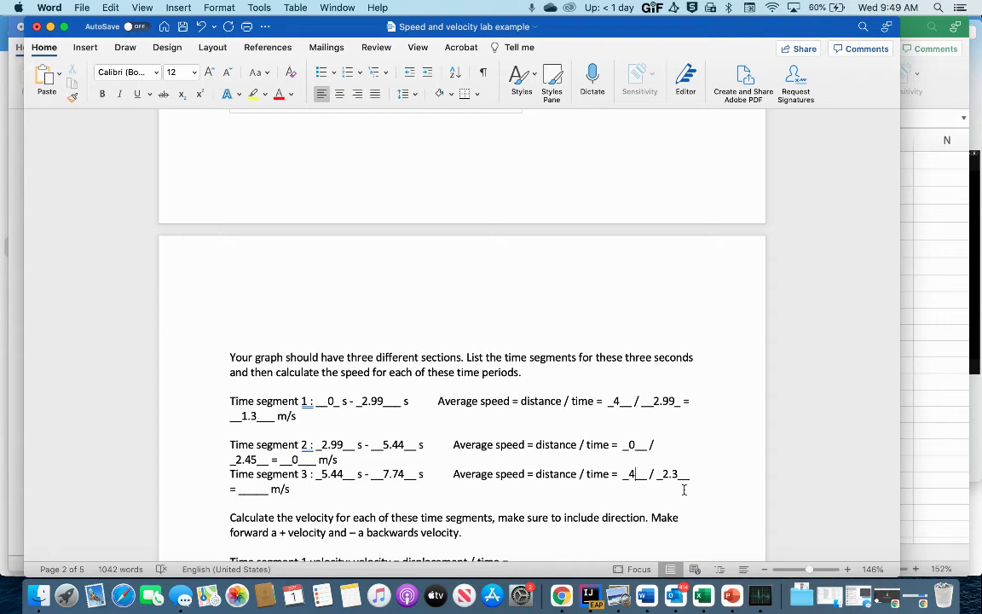
left_click(253, 490)
type("1.7")
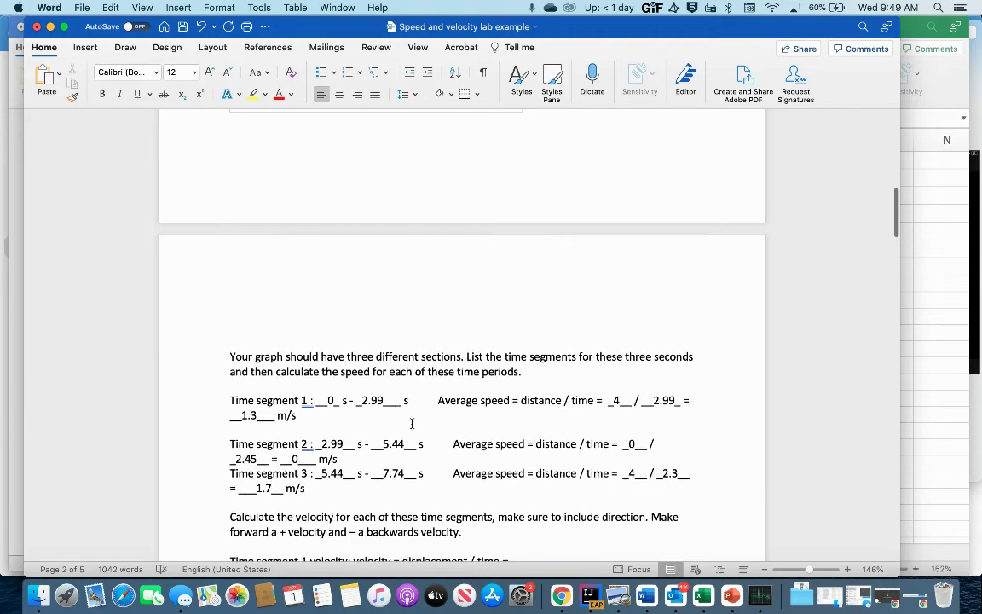
- Check the motion on the chart and enter "+ 1.3 m/s or 1.3 m/s forward" as the velocity of time segment 1
scroll(412, 423, "down", 3)
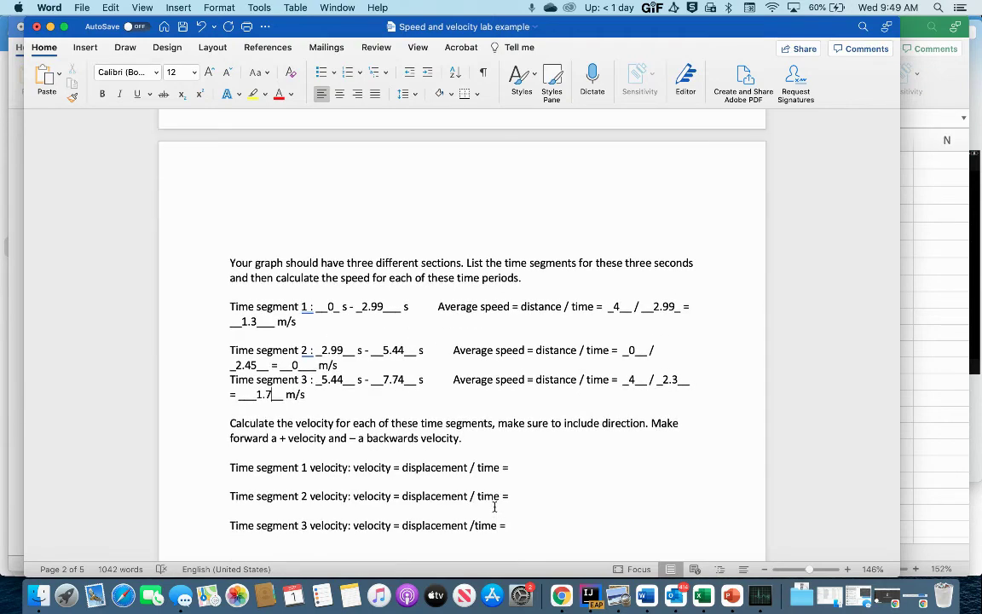
scroll(513, 480, "down", 1)
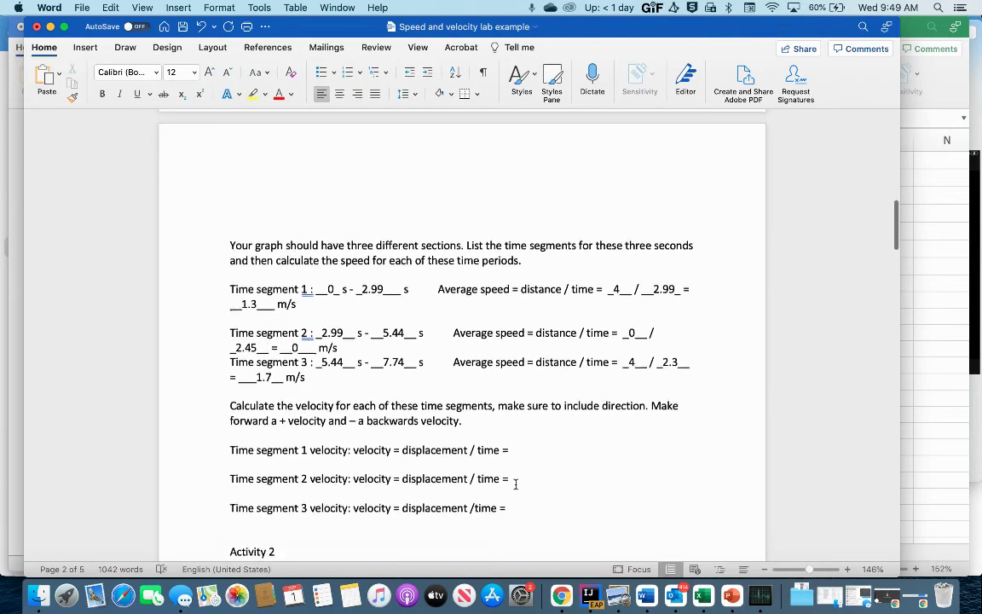
scroll(516, 484, "up", 10)
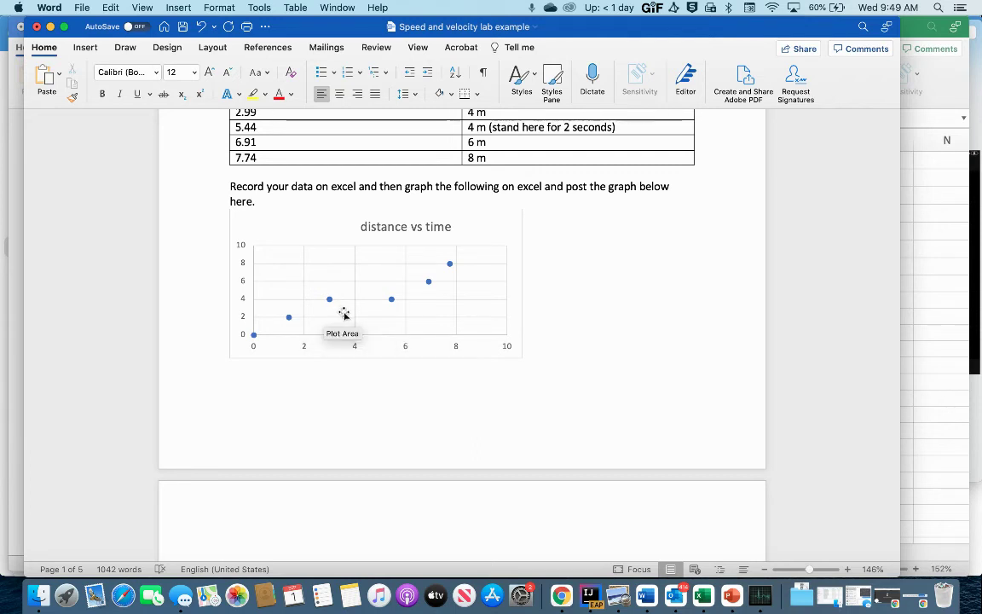
scroll(465, 415, "down", 3)
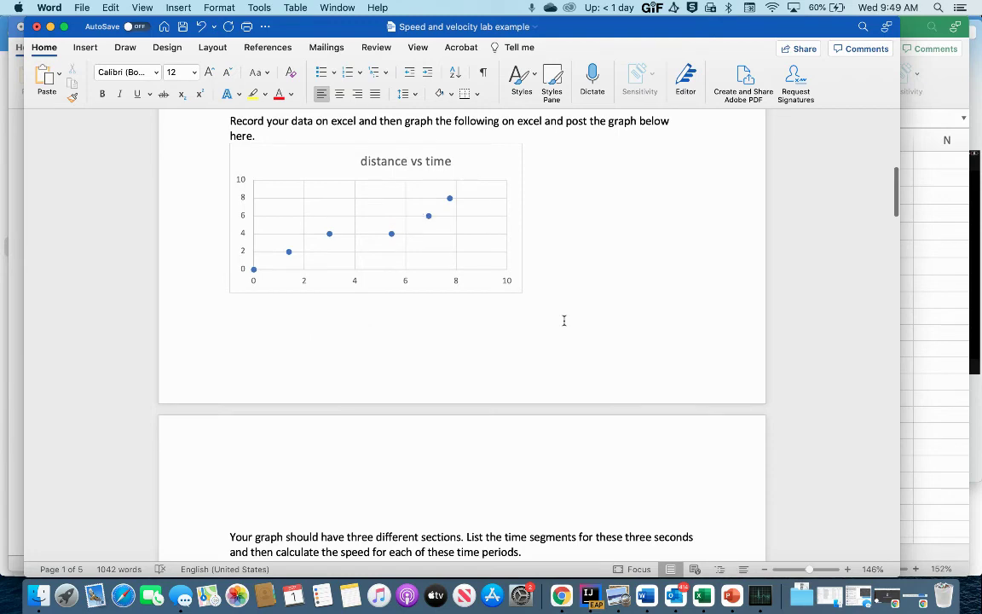
scroll(564, 319, "down", 15)
left_click(546, 382)
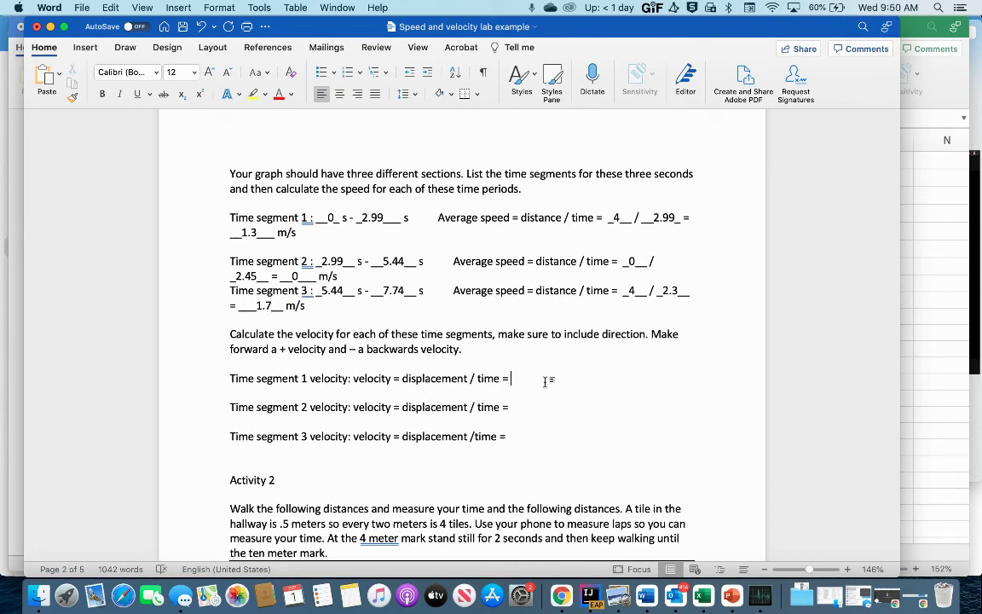
type("+ 1.3 m/s or 1.3 m/s ")
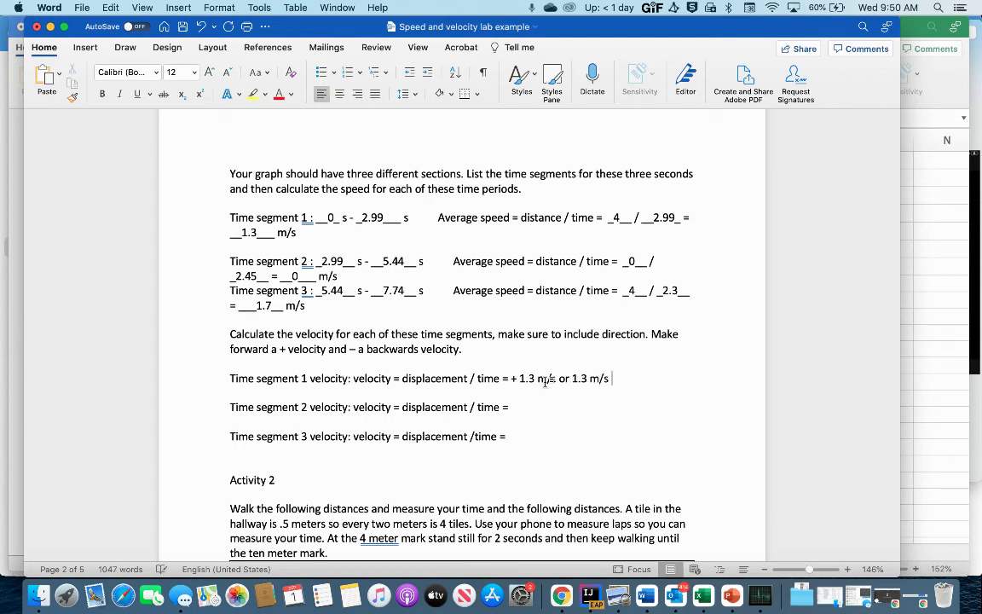
type("forward")
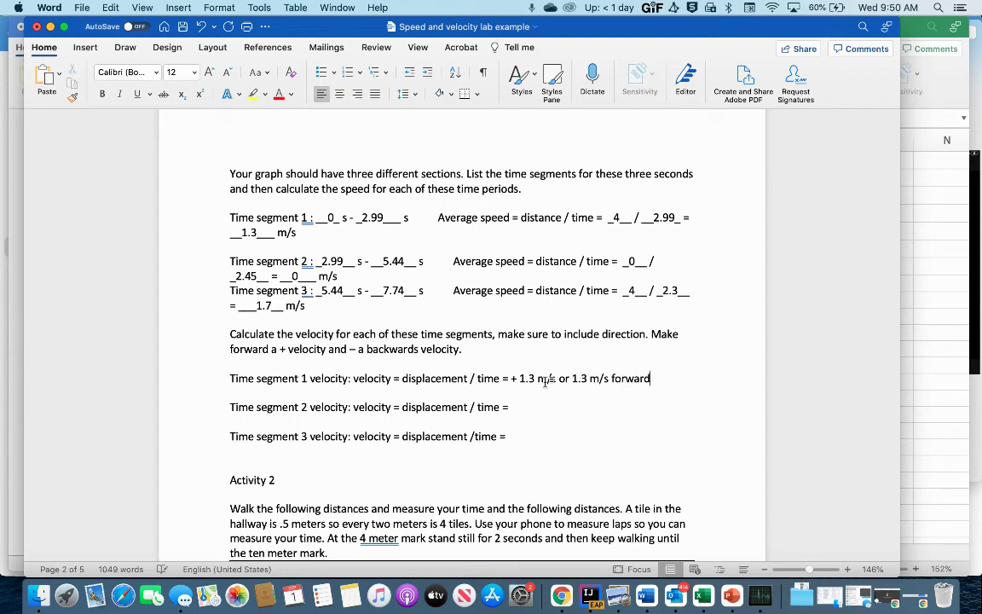
- Enter 0 as the velocity of time segment 2 and "1.7 m/s forward or + 1.7 m/s" for time segment 3
left_click(536, 412)
type("0")
left_click(563, 435)
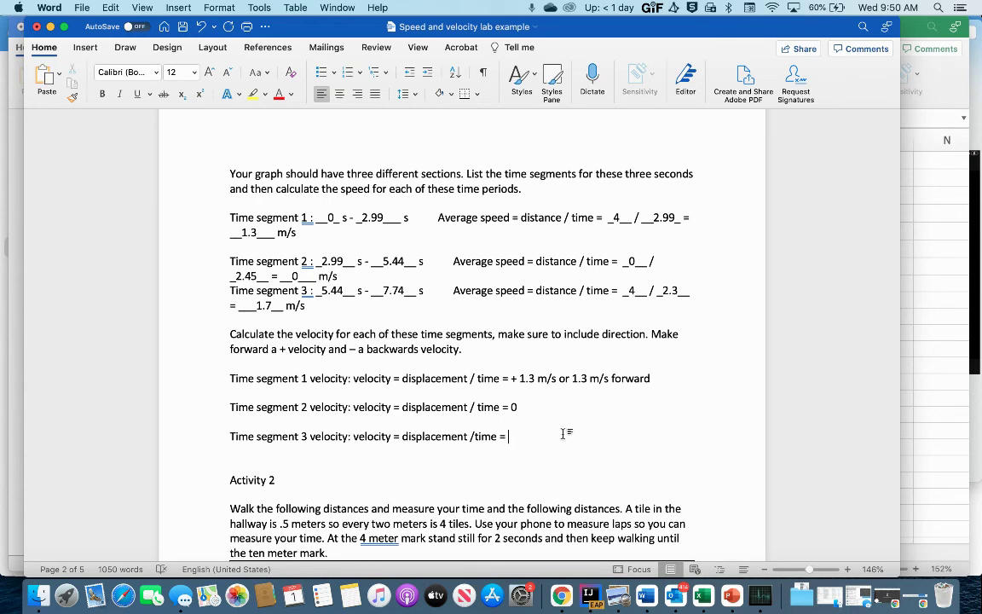
type("1.7 m/s forwa")
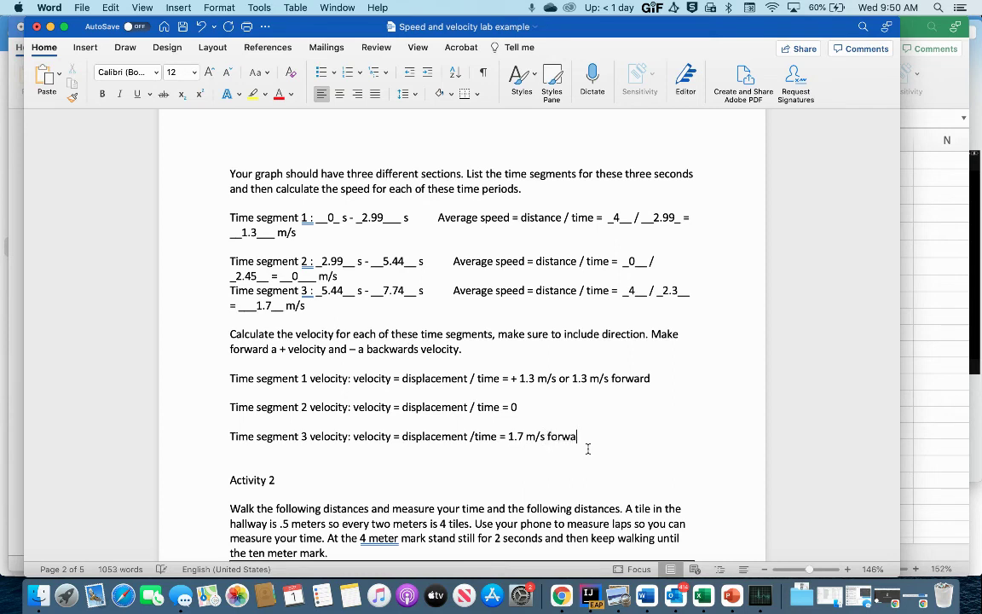
type("rd or + 1.7 m/s")
- Review the instructions and the distance tables of Activities 2, 3 and 4 in the rest of the lab document
scroll(565, 433, "down", 3)
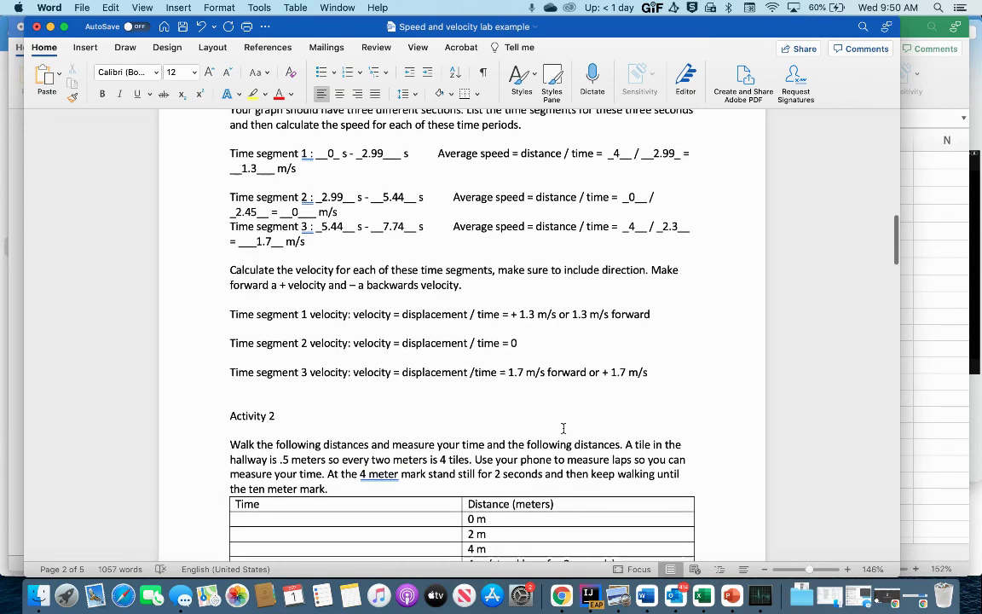
scroll(564, 428, "down", 2)
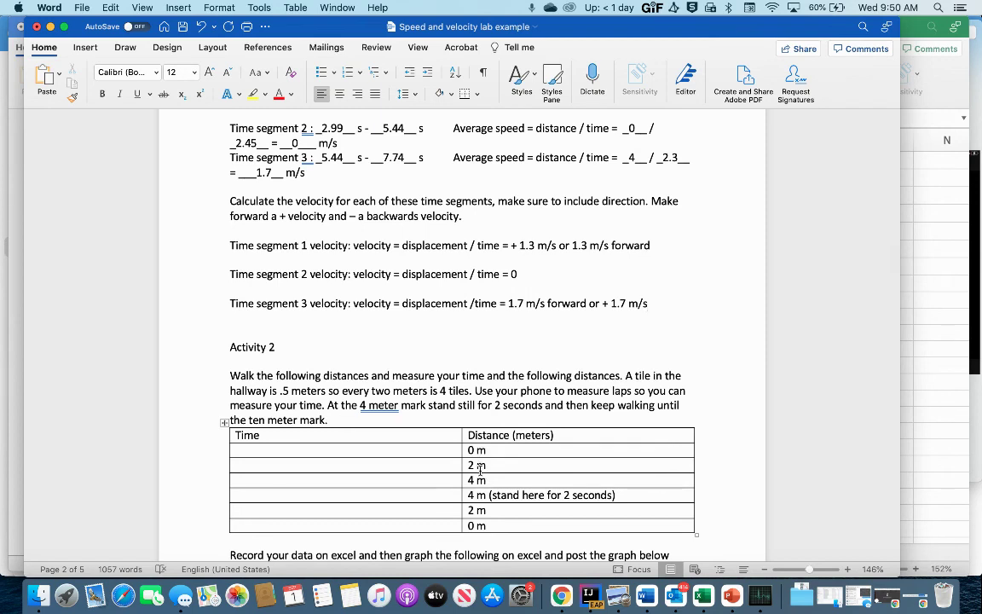
scroll(481, 461, "down", 3)
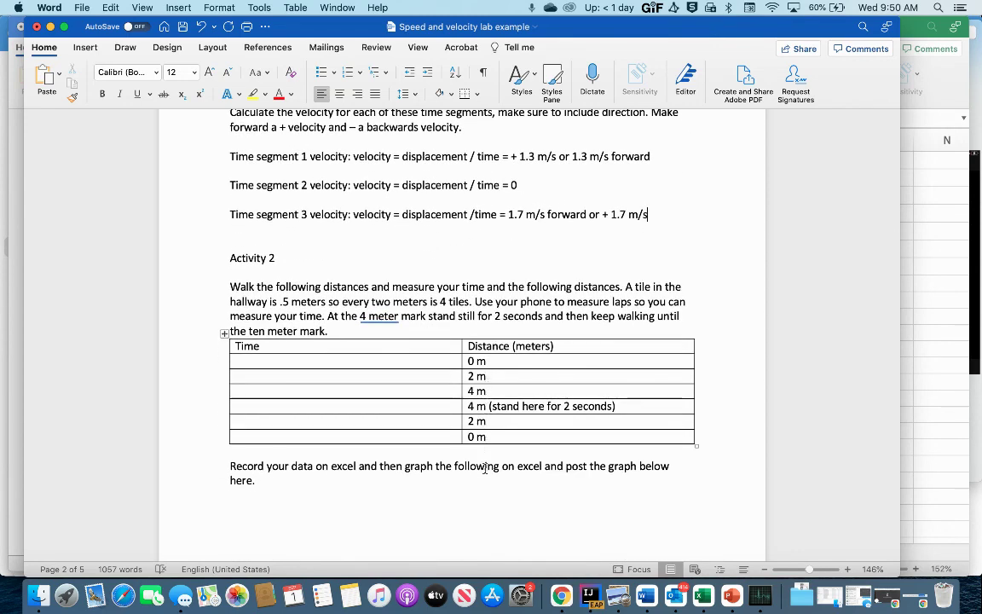
scroll(485, 462, "down", 20)
scroll(485, 469, "down", 2)
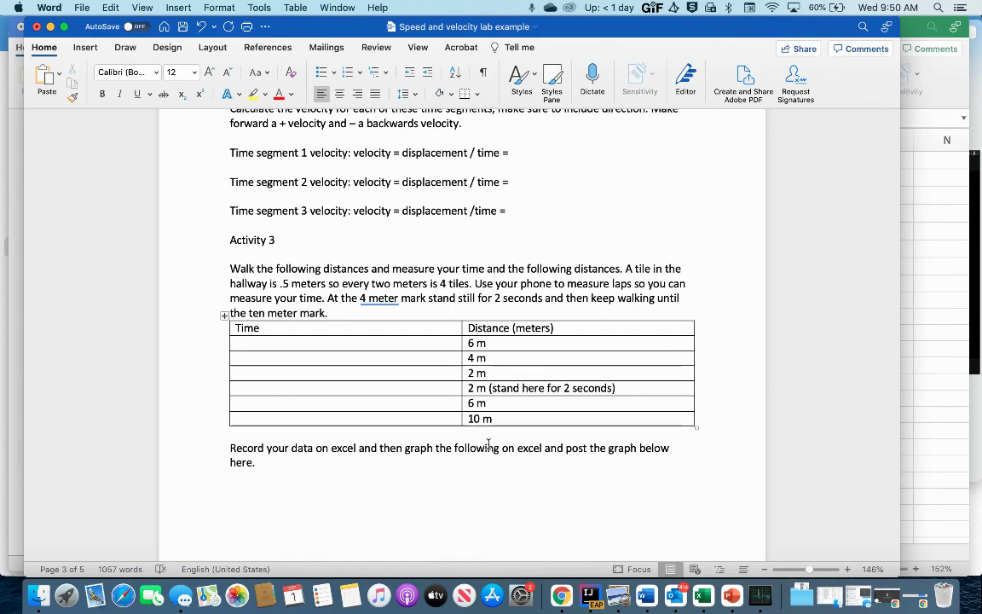
scroll(487, 442, "down", 4)
scroll(358, 187, "down", 1)
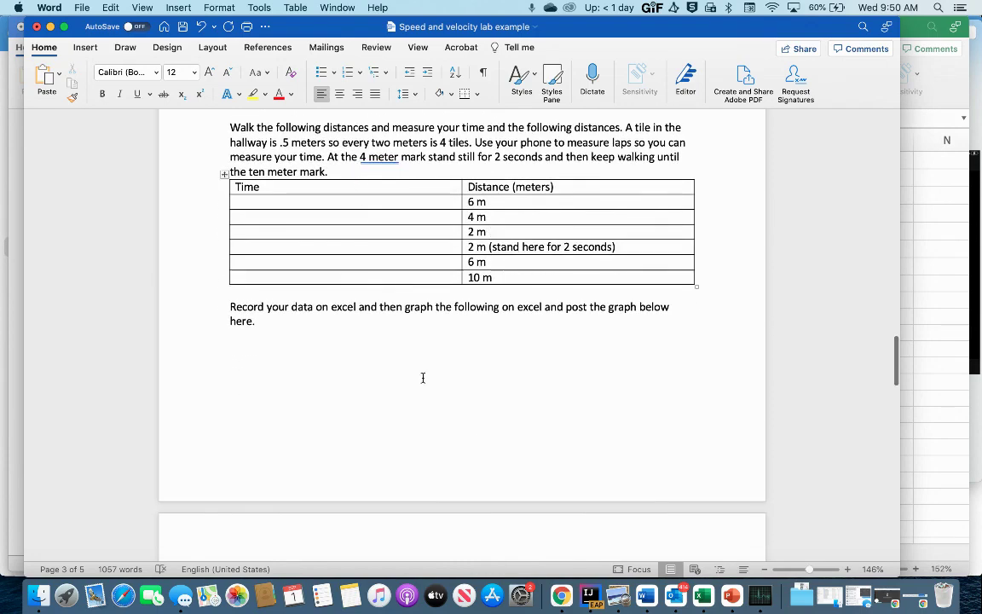
scroll(423, 376, "down", 20)
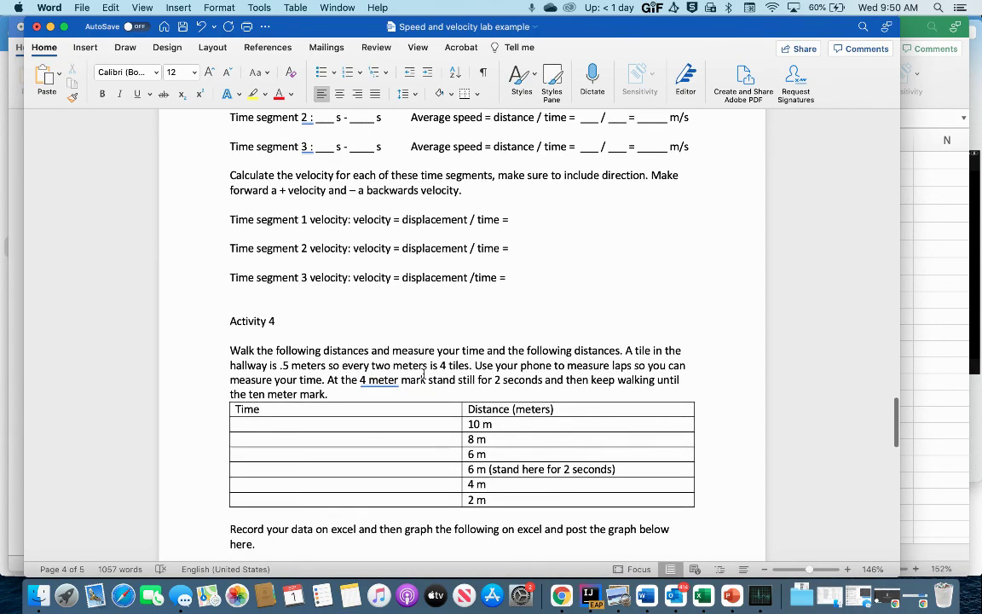
scroll(423, 375, "down", 3)
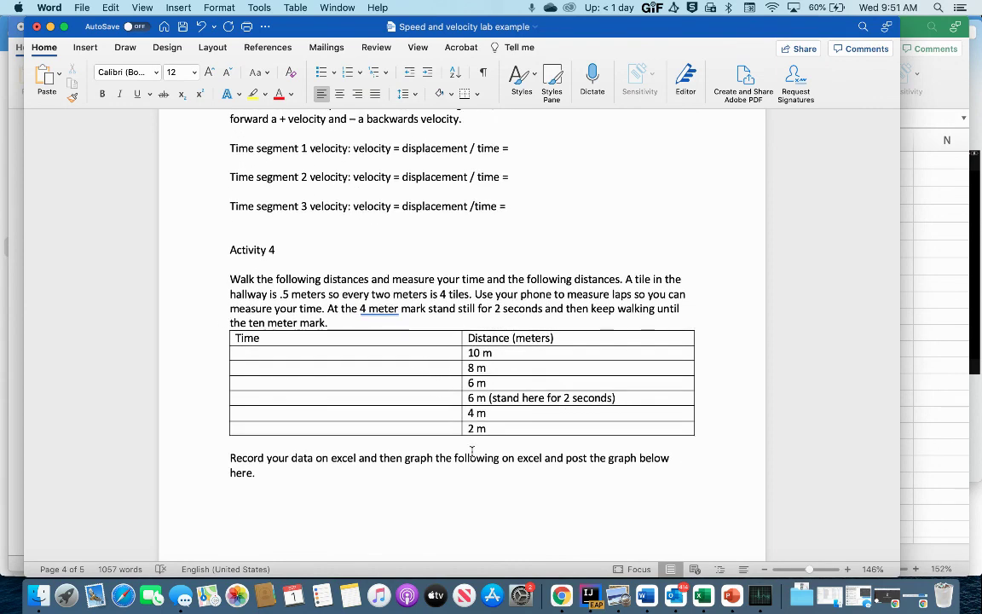
scroll(483, 394, "down", 2)
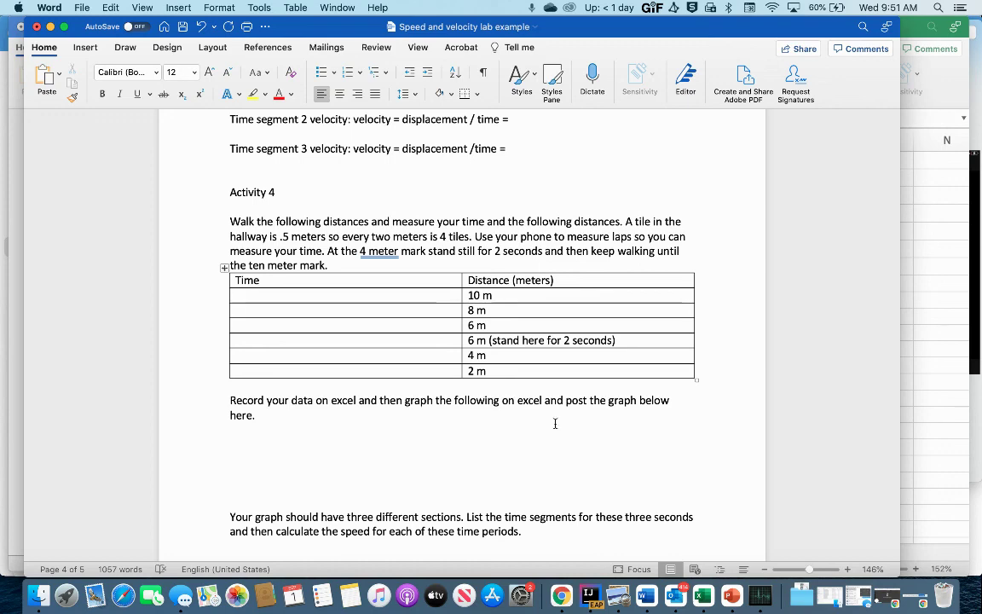
scroll(556, 424, "up", 3)
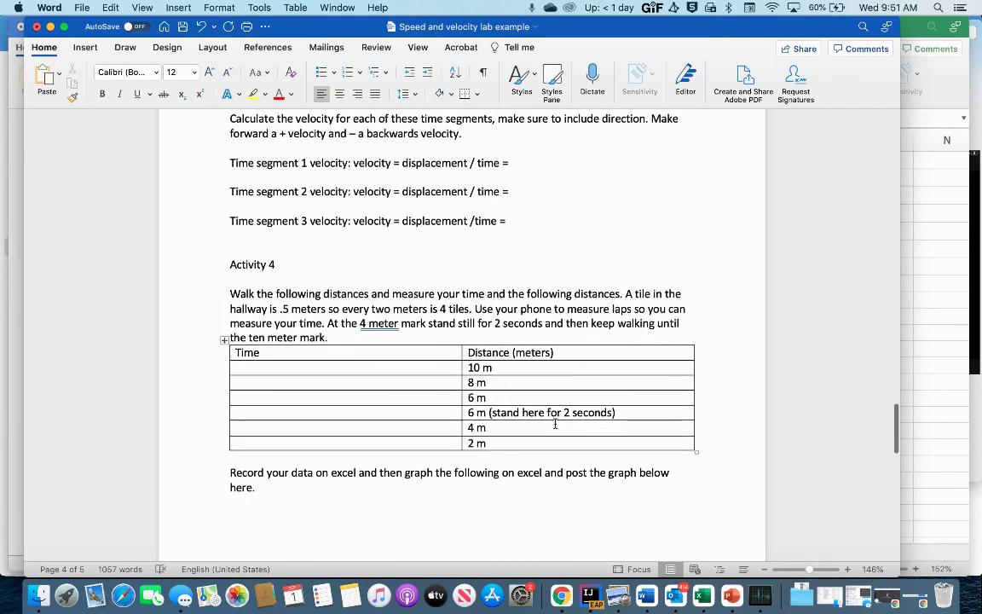
scroll(555, 424, "down", 2)
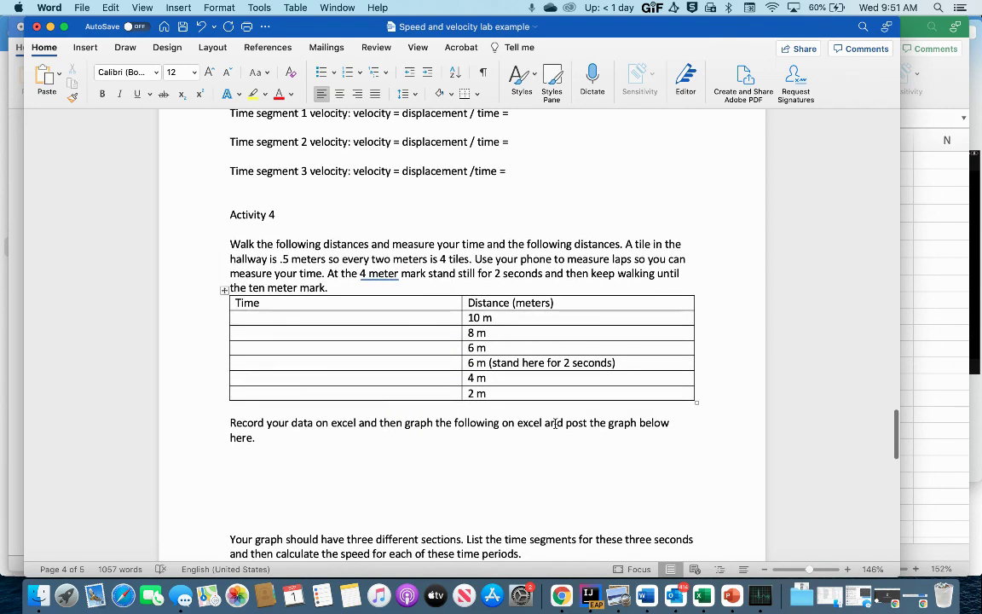